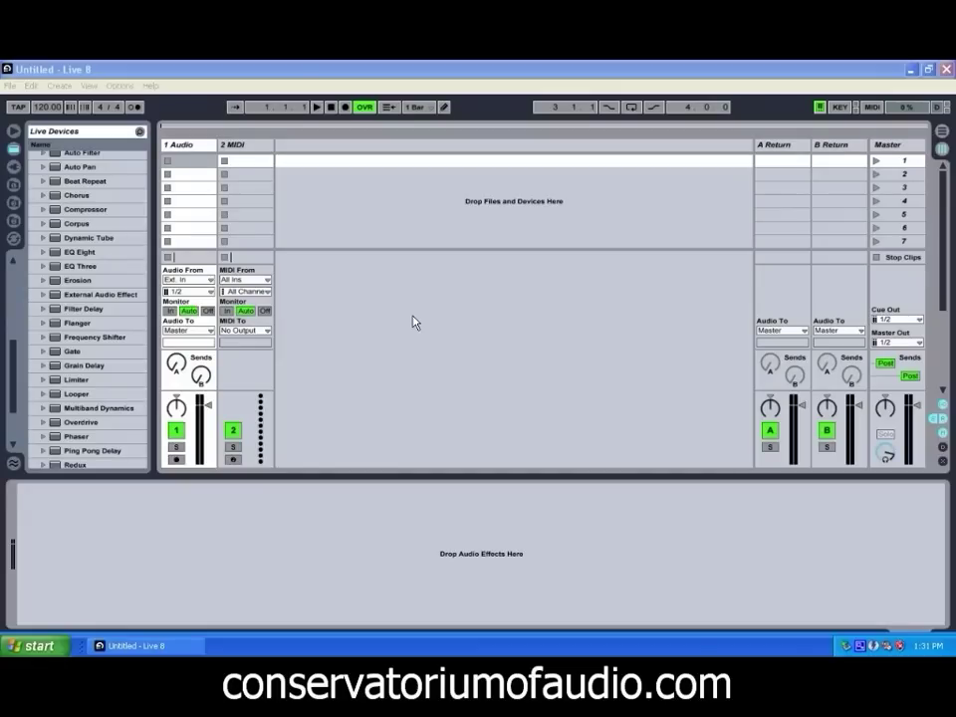
Step: Load Dilated Eyes - Snare.wav from the sample library into the audio track's first slot and delete the MIDI track
{"action": "left_click", "coordinate": [14, 185]}
{"action": "left_click", "coordinate": [14, 202]}
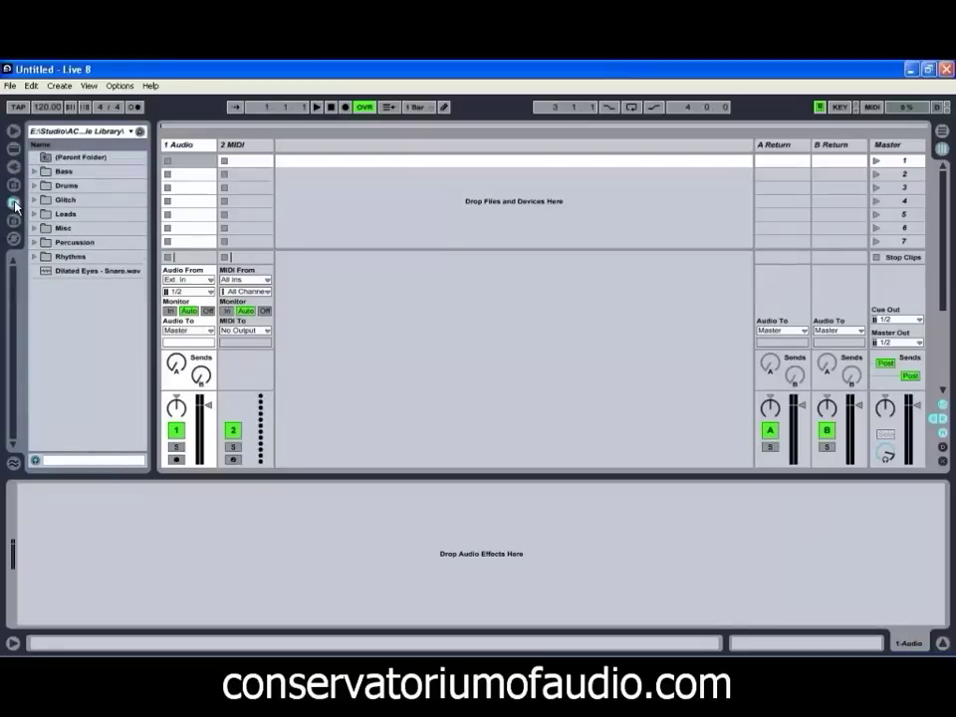
{"action": "left_click_drag", "start_coordinate": [50, 275], "coordinate": [191, 169]}
{"action": "right_click", "coordinate": [254, 145]}
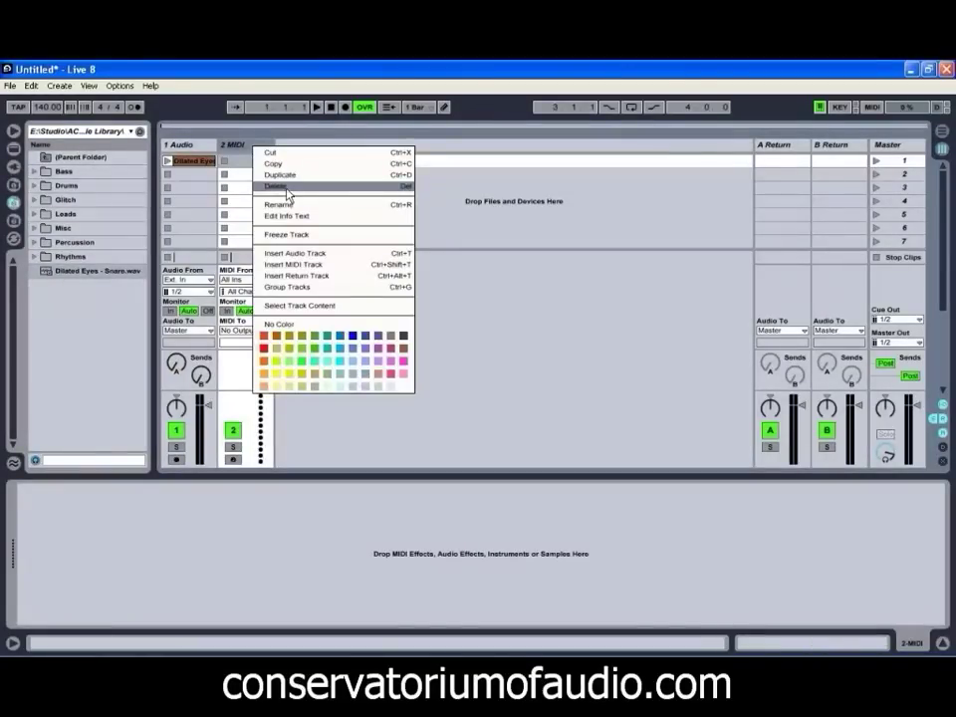
{"action": "left_click", "coordinate": [284, 186]}
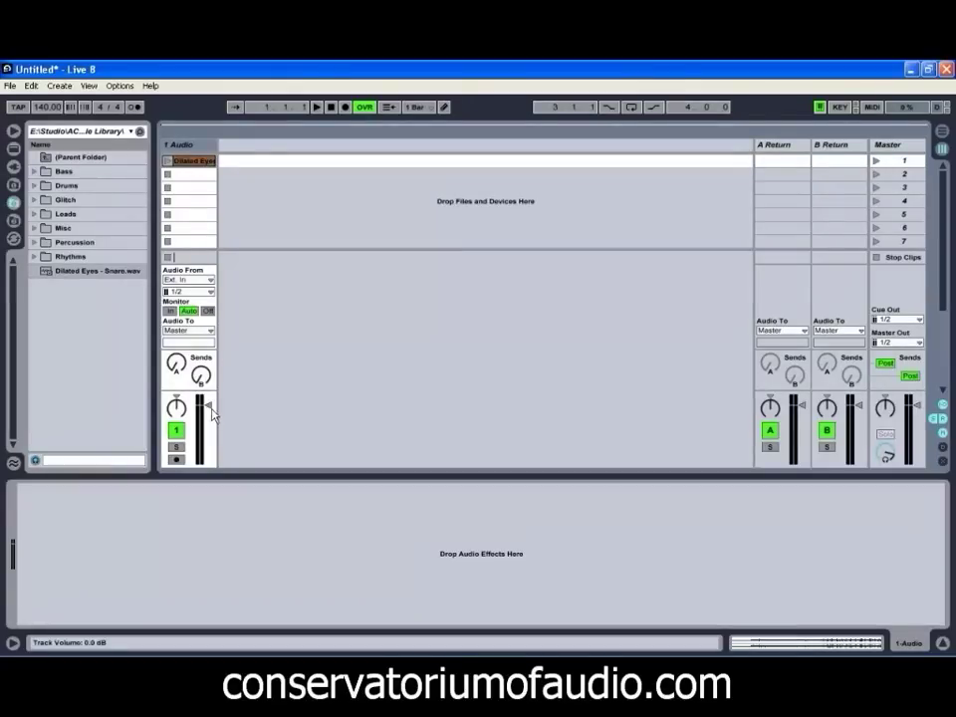
Step: Launch the snare clip and set the audio track's volume to about -0.2 dB
{"action": "left_click", "coordinate": [168, 160]}
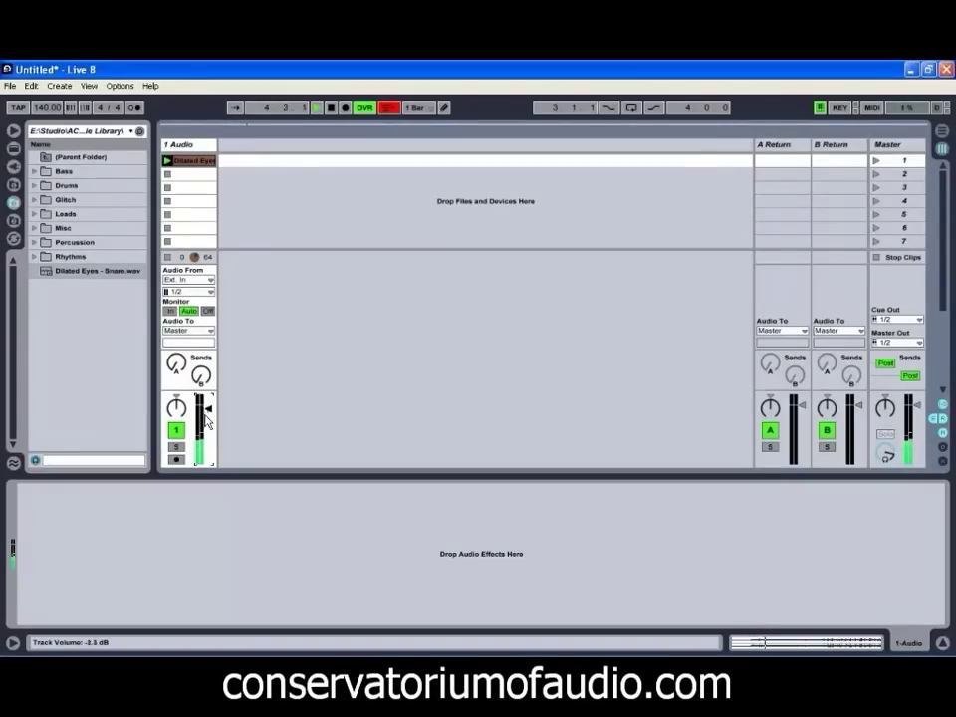
{"action": "left_click_drag", "start_coordinate": [205, 416], "coordinate": [205, 415]}
{"action": "left_click_drag", "start_coordinate": [206, 421], "coordinate": [210, 410]}
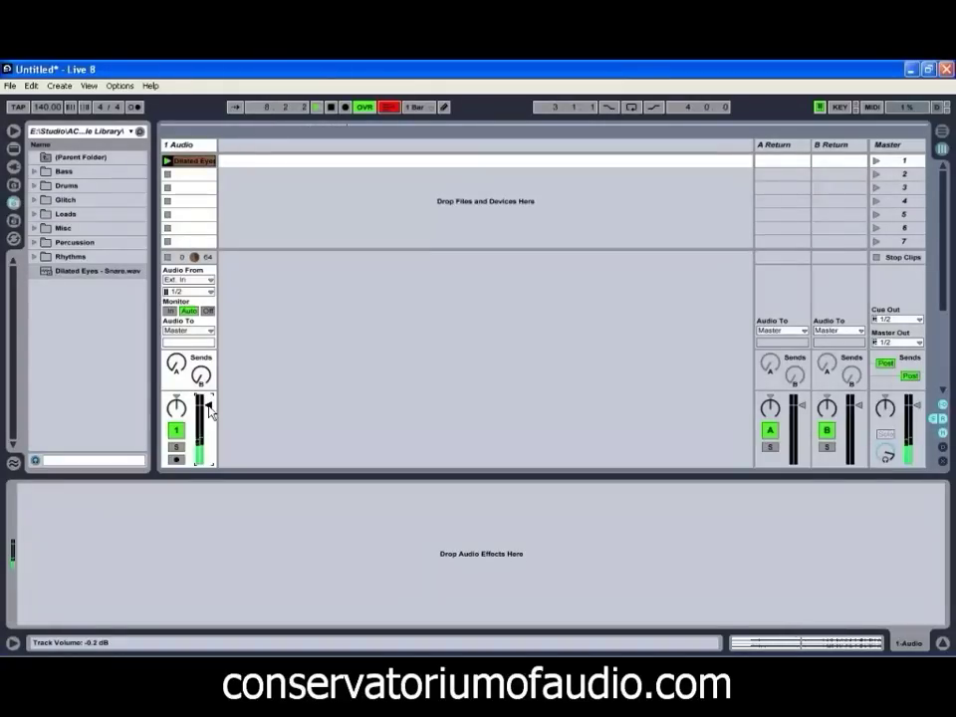
Step: Open the snare clip's waveform and audition it from between bars 10 and 11
{"action": "left_click", "coordinate": [202, 163]}
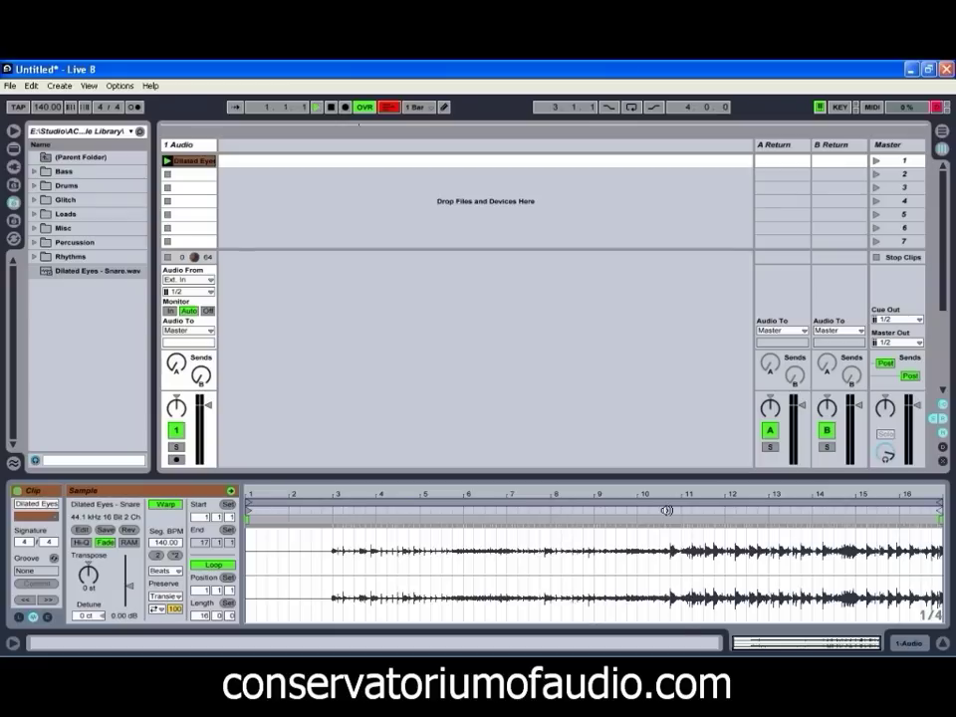
{"action": "left_click", "coordinate": [666, 510]}
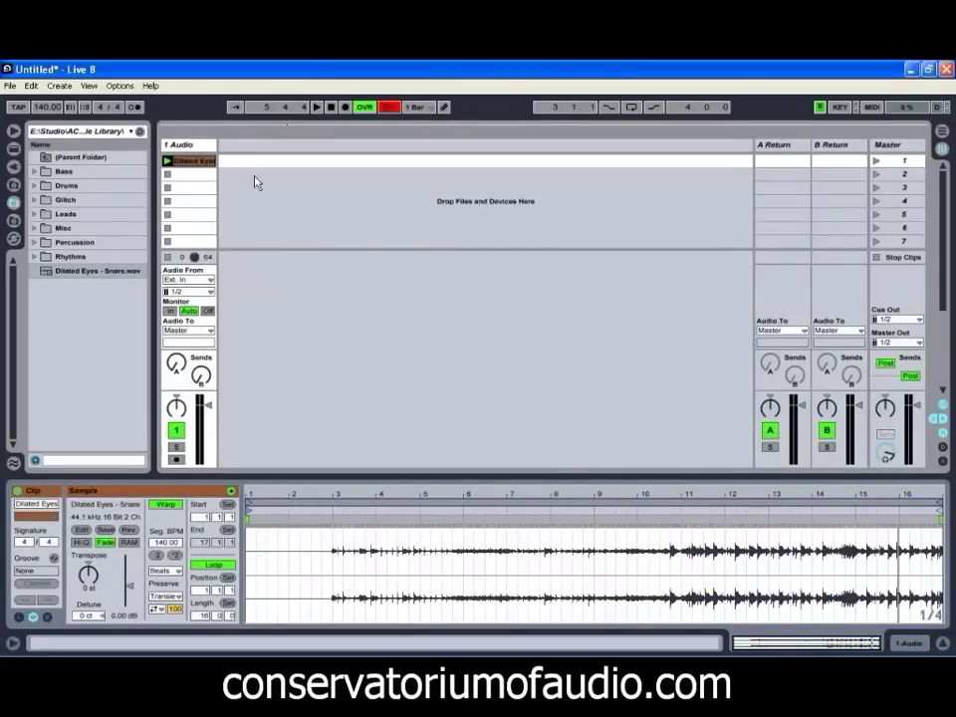
Step: Add the Gate audio effect to the 1 Audio track
{"action": "left_click", "coordinate": [16, 149]}
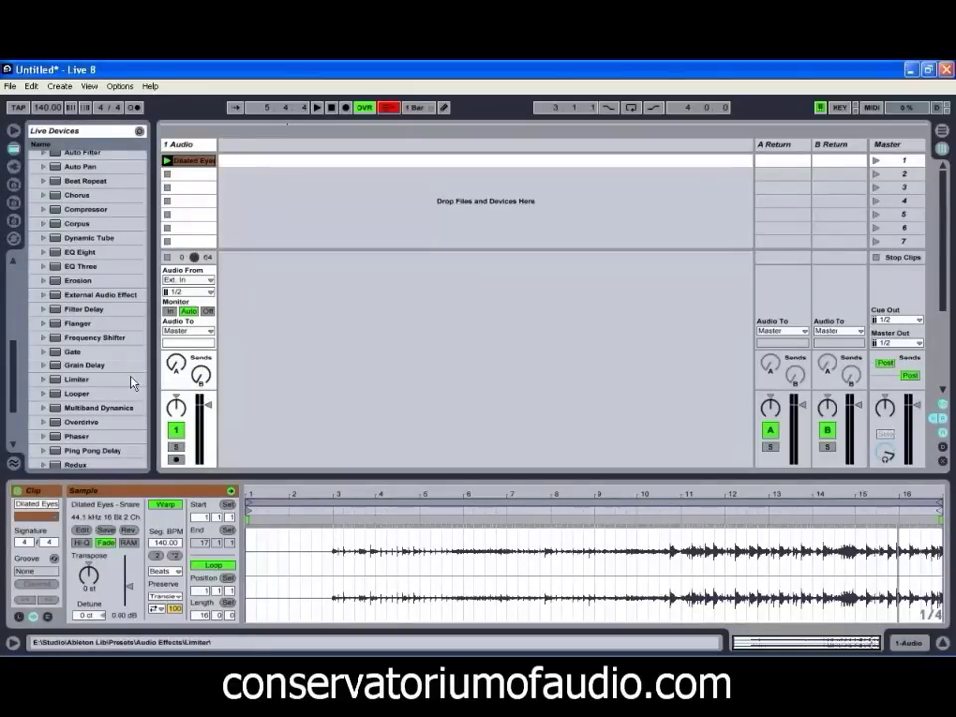
{"action": "scroll", "coordinate": [128, 383], "scroll_direction": "down", "scroll_amount": 3}
{"action": "left_click", "coordinate": [66, 270]}
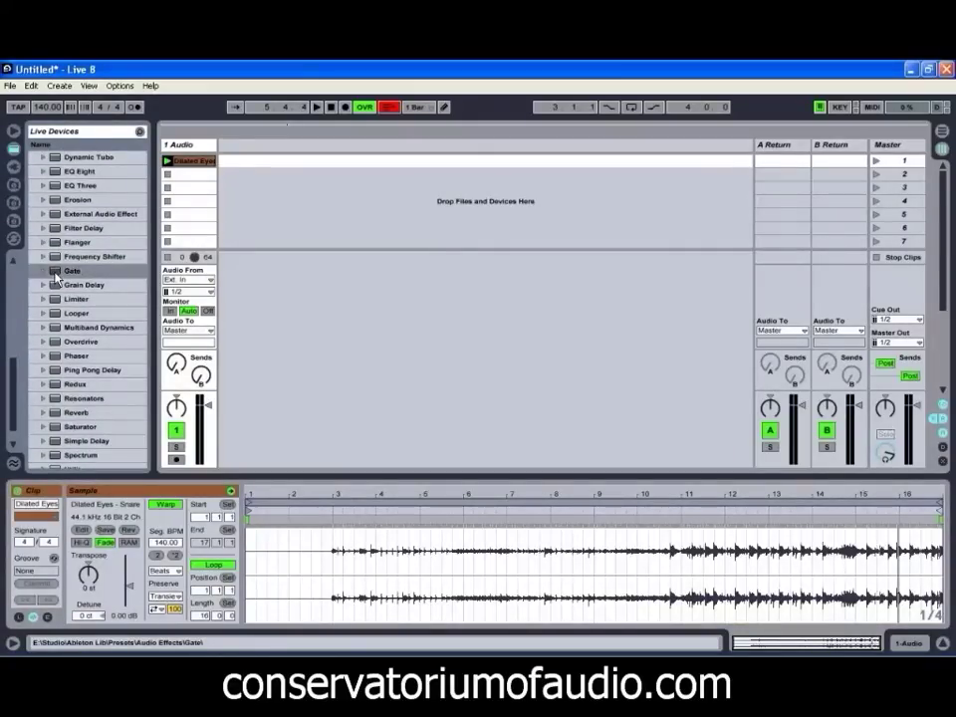
{"action": "left_click", "coordinate": [183, 146]}
{"action": "left_click_drag", "start_coordinate": [66, 271], "coordinate": [184, 147]}
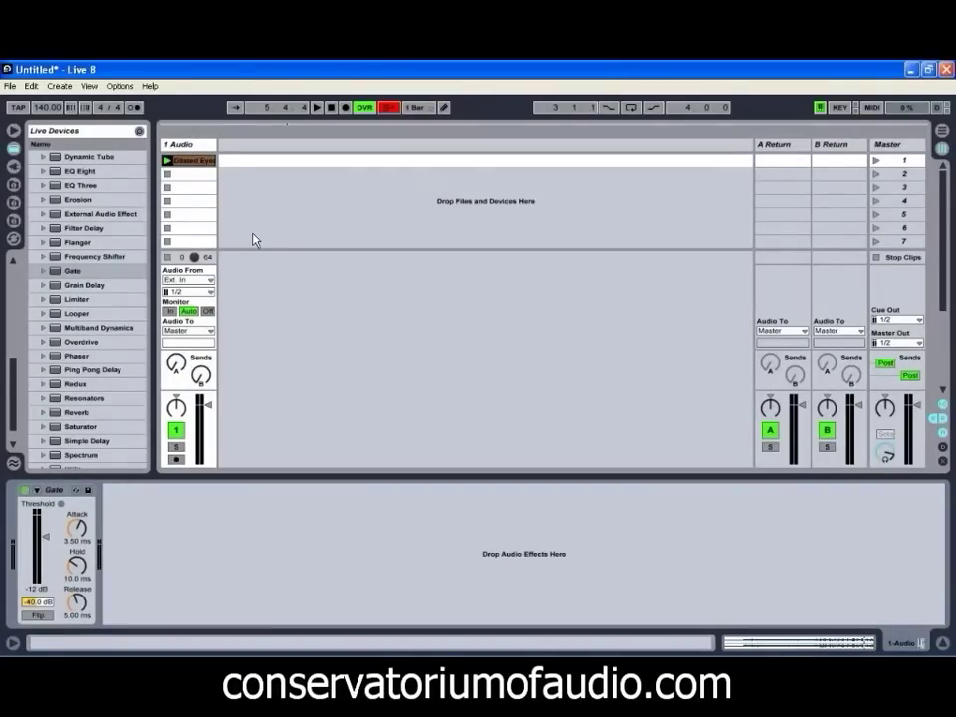
Step: Set the snare clip's loop to two bars from bar 11 to bar 13 and launch the clip
{"action": "left_click", "coordinate": [167, 162]}
{"action": "left_click", "coordinate": [167, 163]}
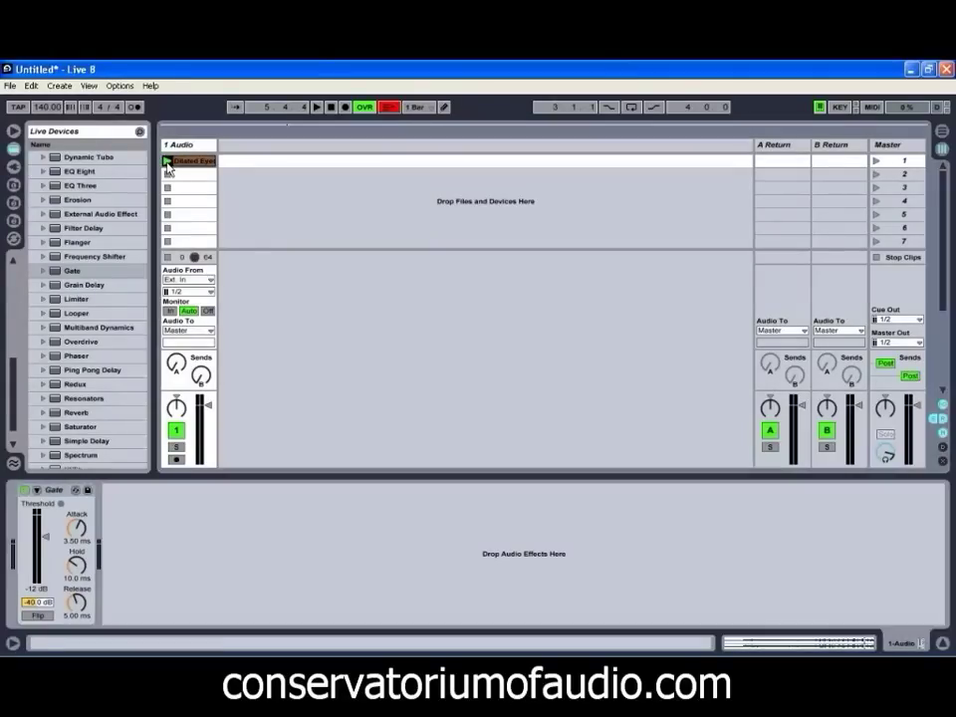
{"action": "key", "text": "Tab"}
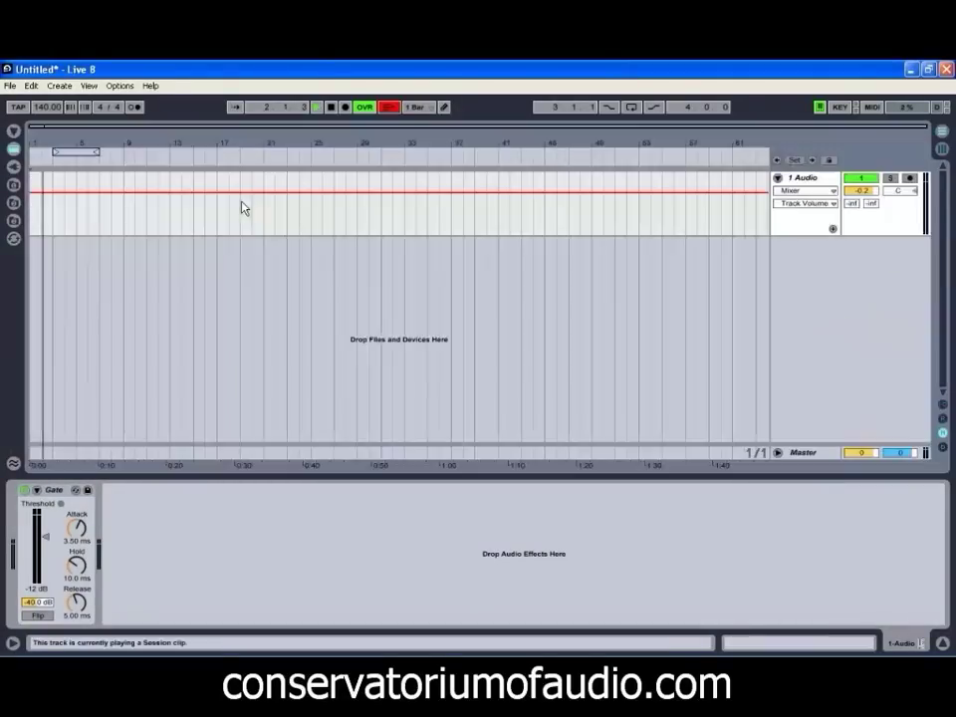
{"action": "key", "text": "Tab"}
{"action": "left_click", "coordinate": [191, 163]}
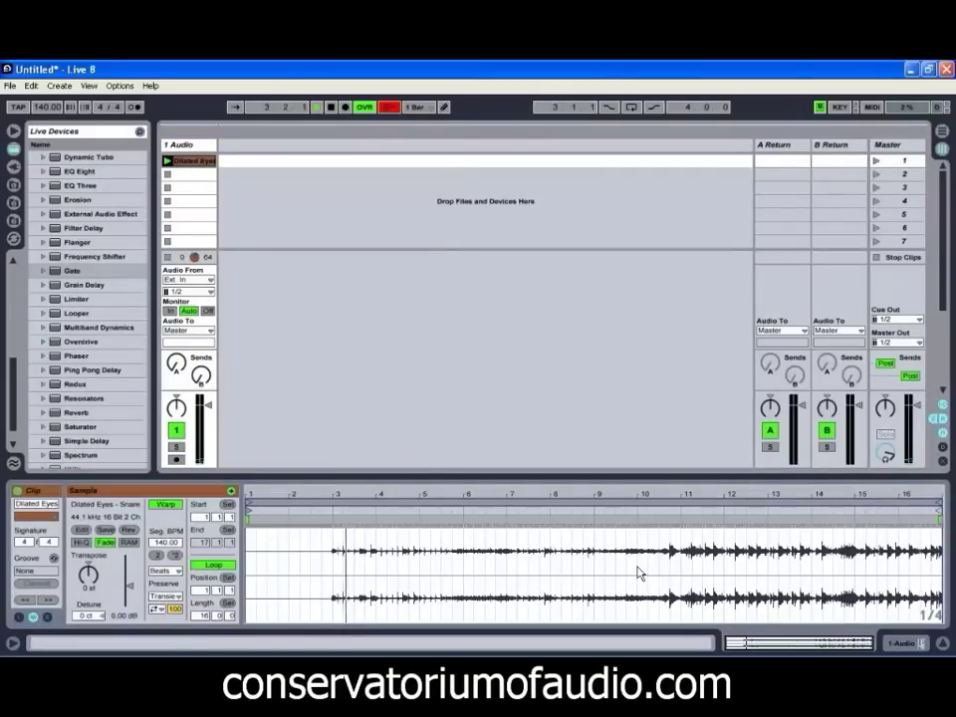
{"action": "left_click_drag", "start_coordinate": [249, 501], "coordinate": [683, 503]}
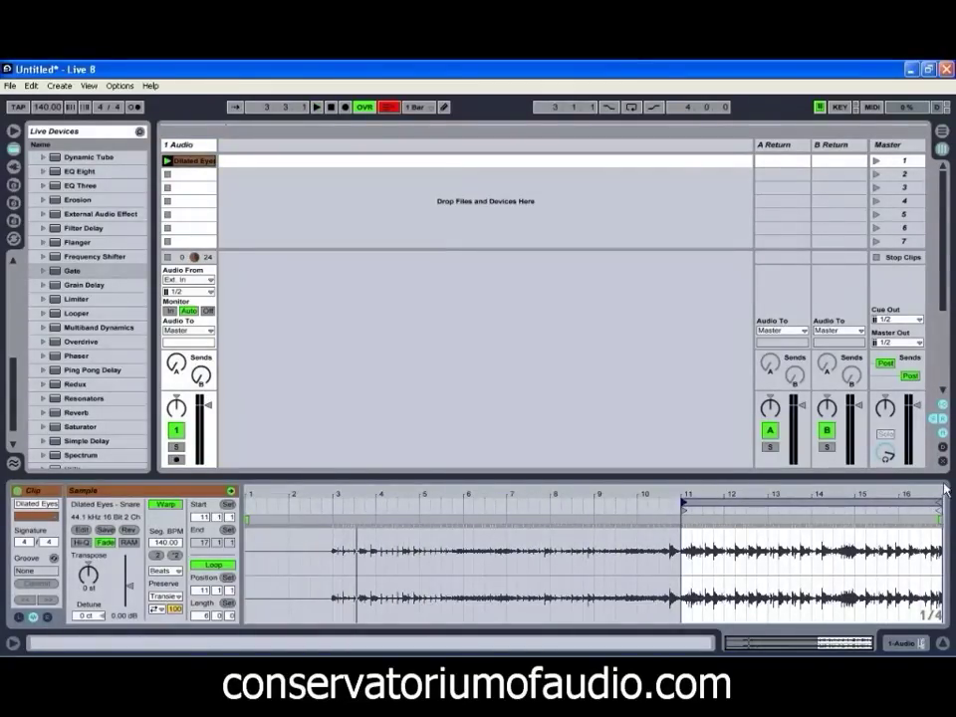
{"action": "left_click_drag", "start_coordinate": [938, 504], "coordinate": [757, 511]}
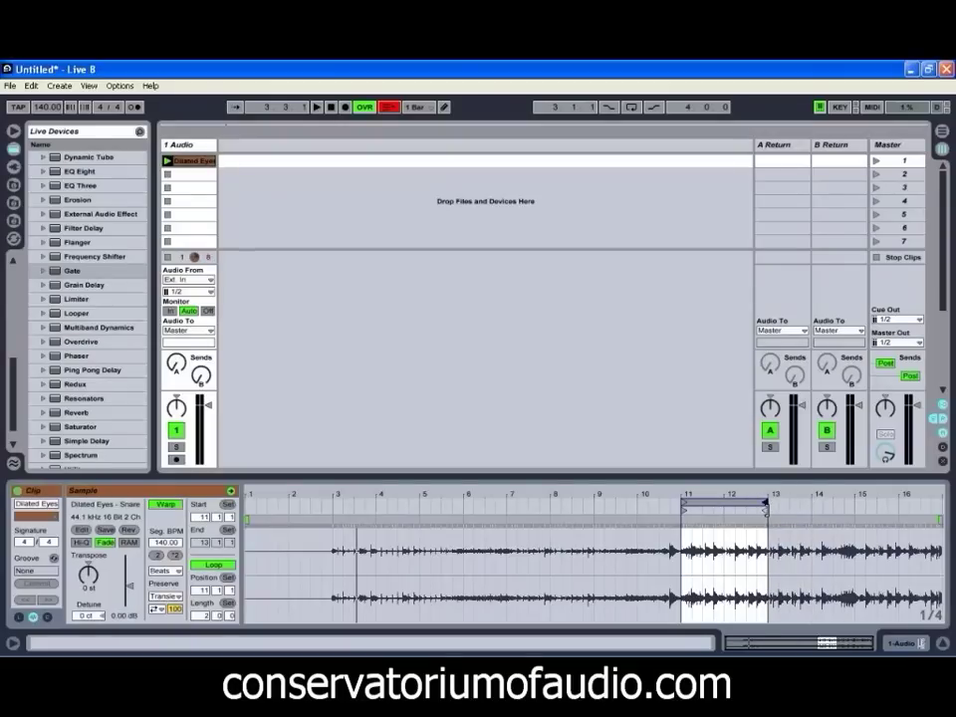
{"action": "left_click", "coordinate": [171, 160]}
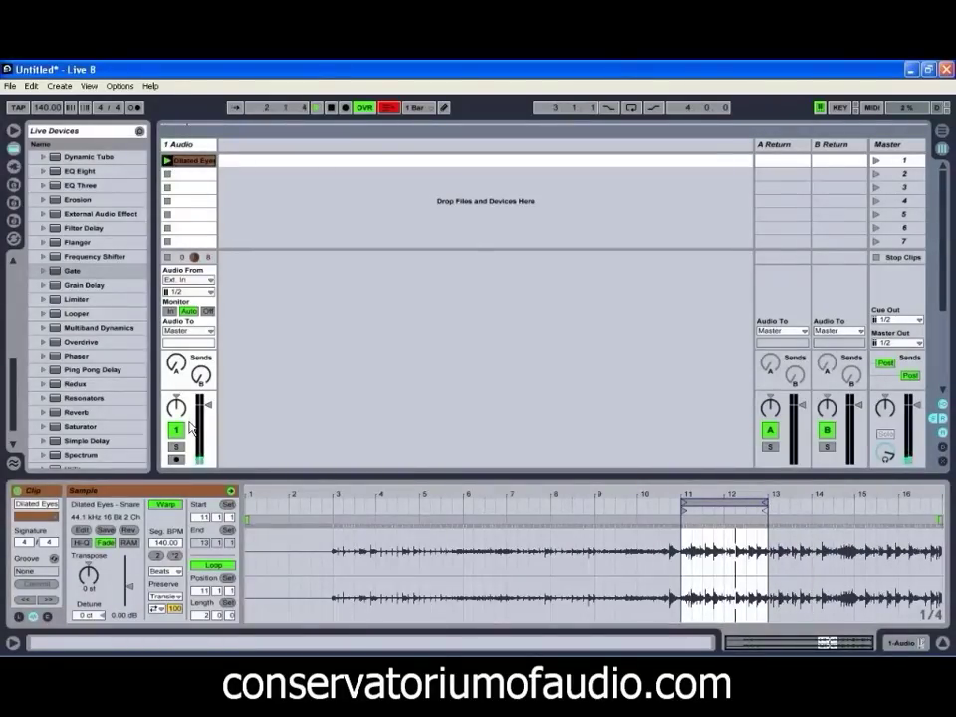
Step: Set the Gate's threshold to -23 dB and its attack to 1.61 ms while the loop plays
{"action": "double_click", "coordinate": [201, 145]}
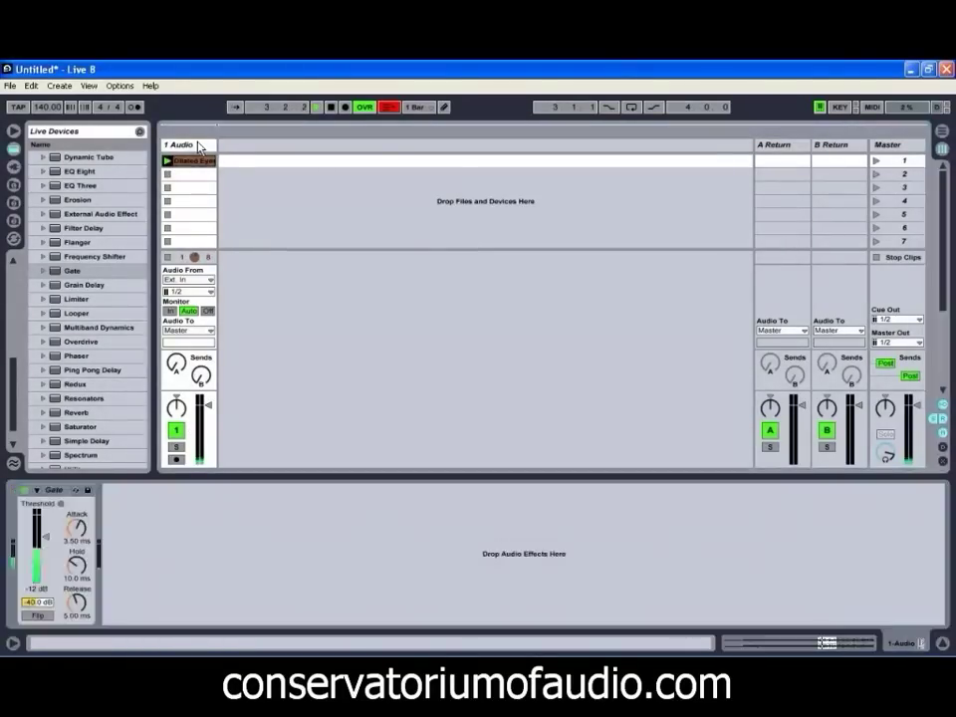
{"action": "left_click", "coordinate": [43, 541]}
{"action": "scroll", "coordinate": [43, 541], "scroll_direction": "down", "scroll_amount": 3}
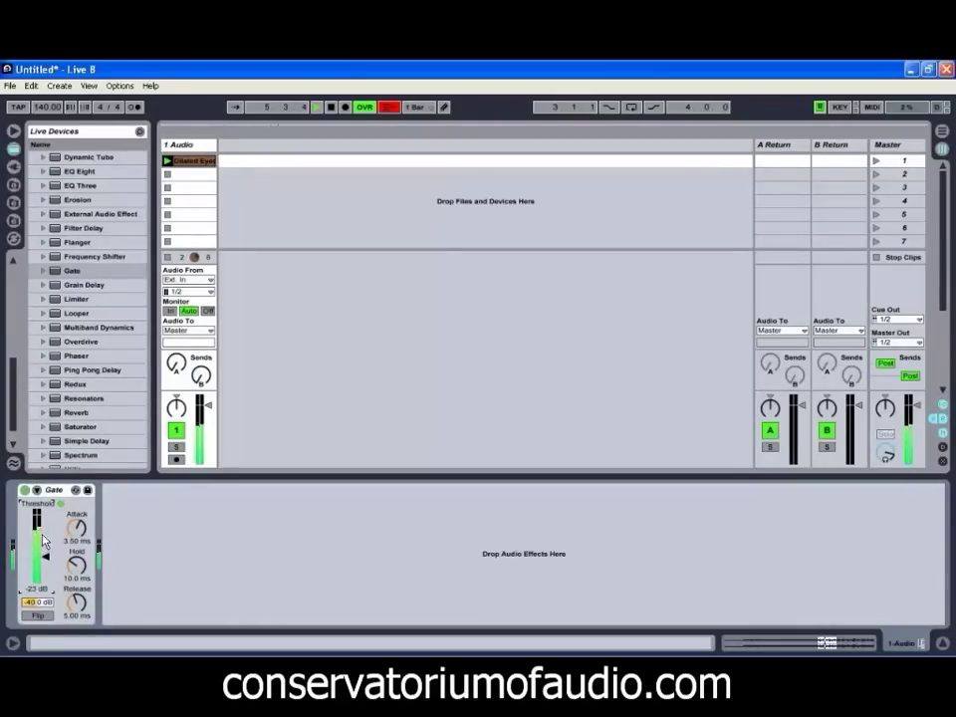
{"action": "left_click_drag", "start_coordinate": [41, 534], "coordinate": [42, 532]}
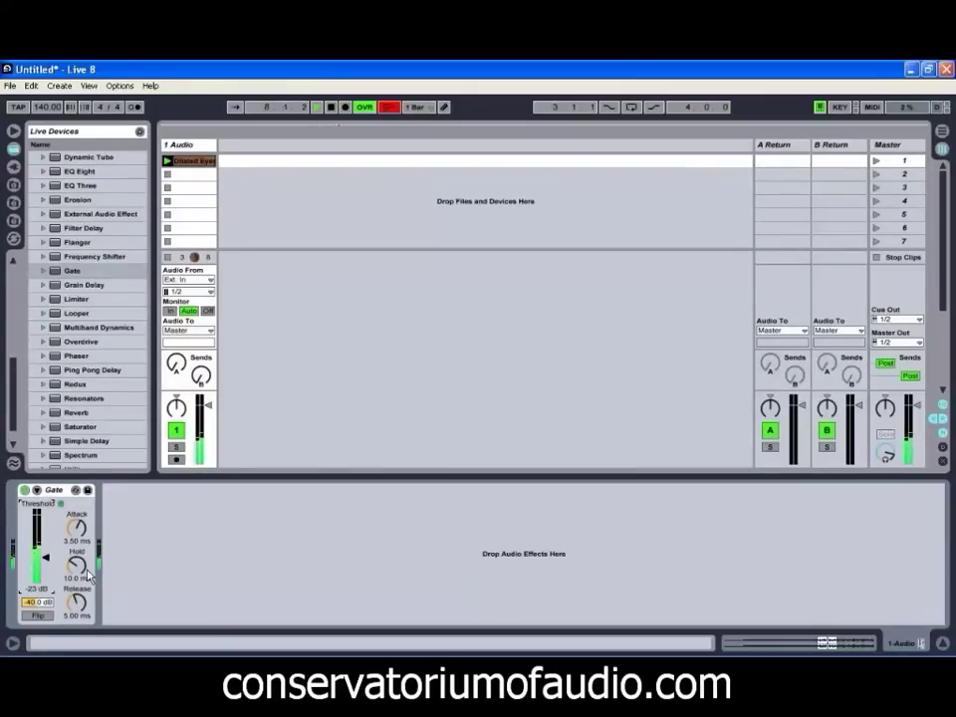
{"action": "left_click", "coordinate": [75, 530]}
{"action": "scroll", "coordinate": [75, 529], "scroll_direction": "down", "scroll_amount": 3}
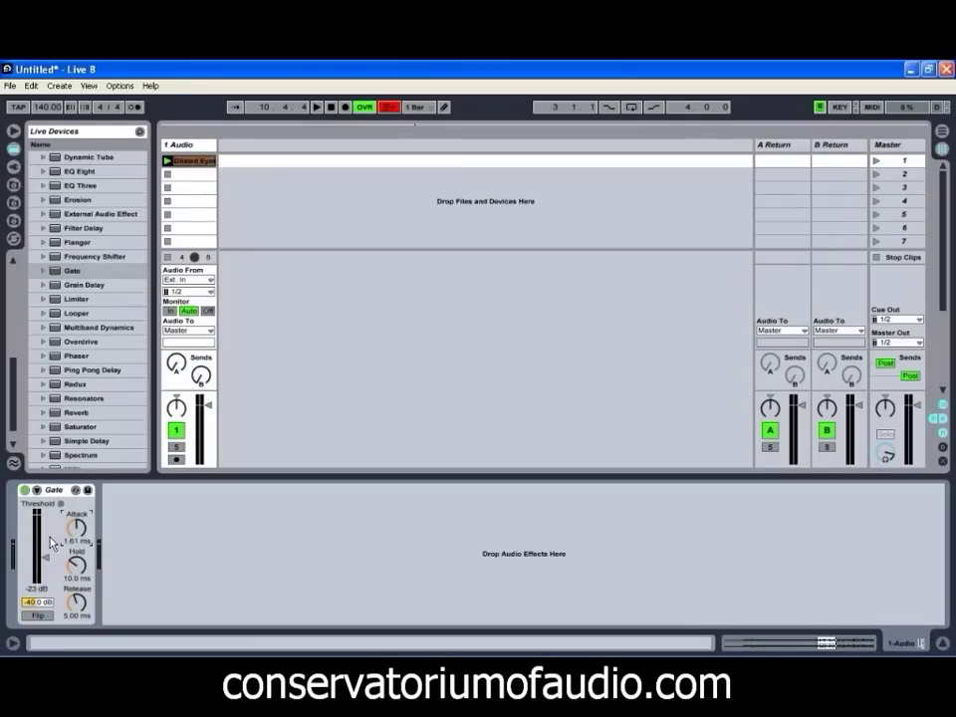
Step: Play the loop and set the Gate's hold to 25.8 ms, release to 10.7 ms and threshold to -20 dB
{"action": "left_click", "coordinate": [81, 554]}
{"action": "key", "text": "space"}
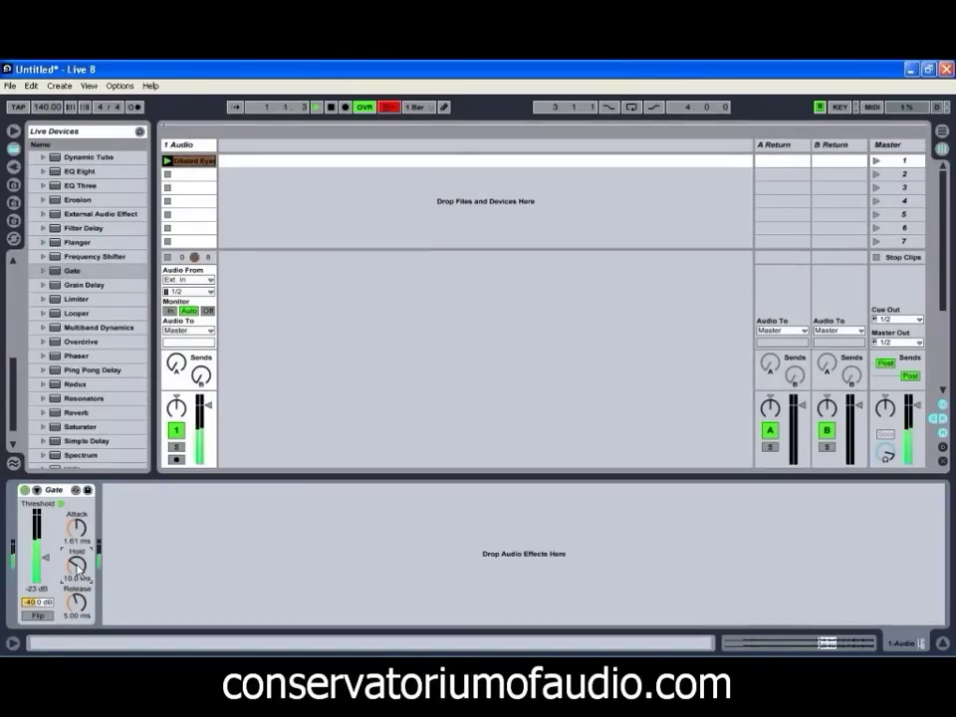
{"action": "mouse_move", "coordinate": [78, 603]}
{"action": "left_mouse_down"}
{"action": "mouse_move", "coordinate": [78, 566]}
{"action": "mouse_move", "coordinate": [43, 562]}
{"action": "mouse_move", "coordinate": [83, 578]}
{"action": "mouse_move", "coordinate": [78, 599]}
{"action": "left_mouse_up"}
{"action": "left_click", "coordinate": [77, 533]}
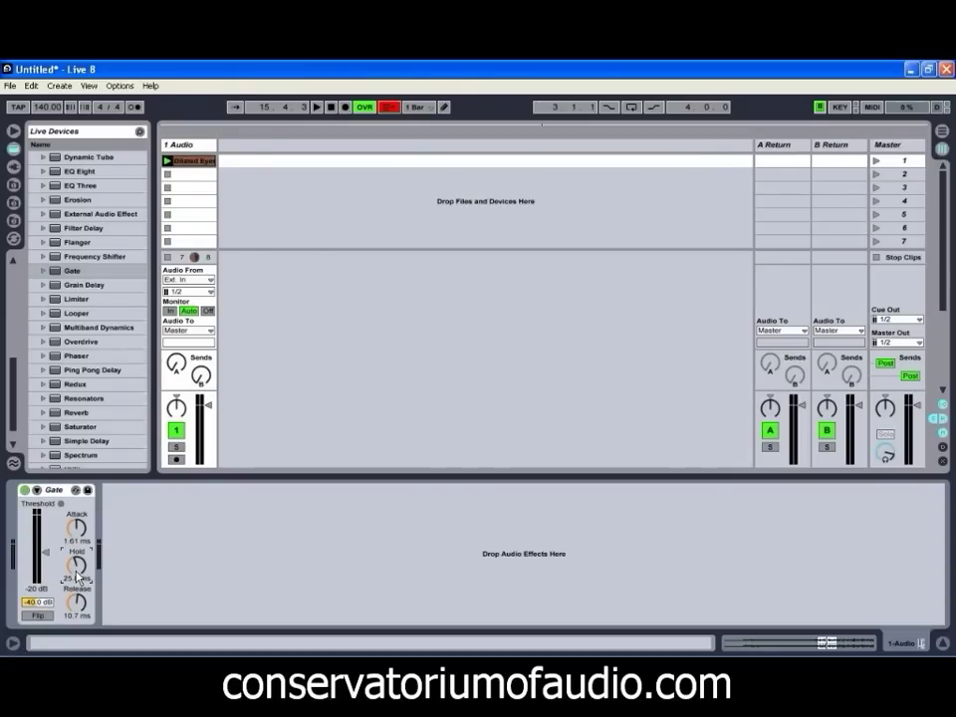
Step: Show the snare clip's waveform and audition the gated sound from its quiet section after bar 3
{"action": "left_click", "coordinate": [205, 162]}
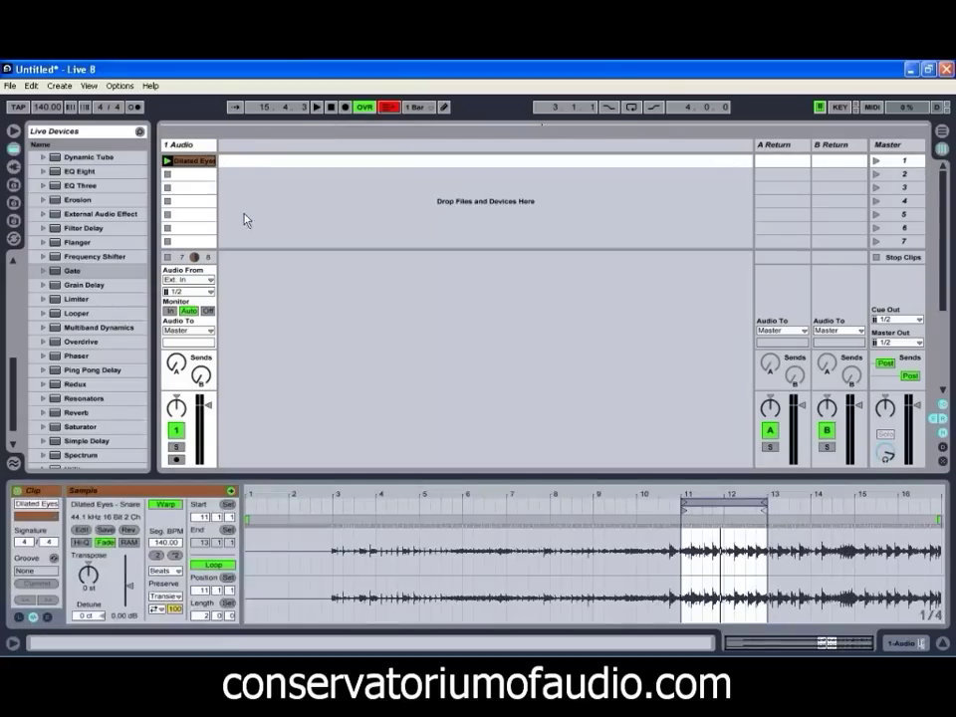
{"action": "left_click", "coordinate": [350, 503]}
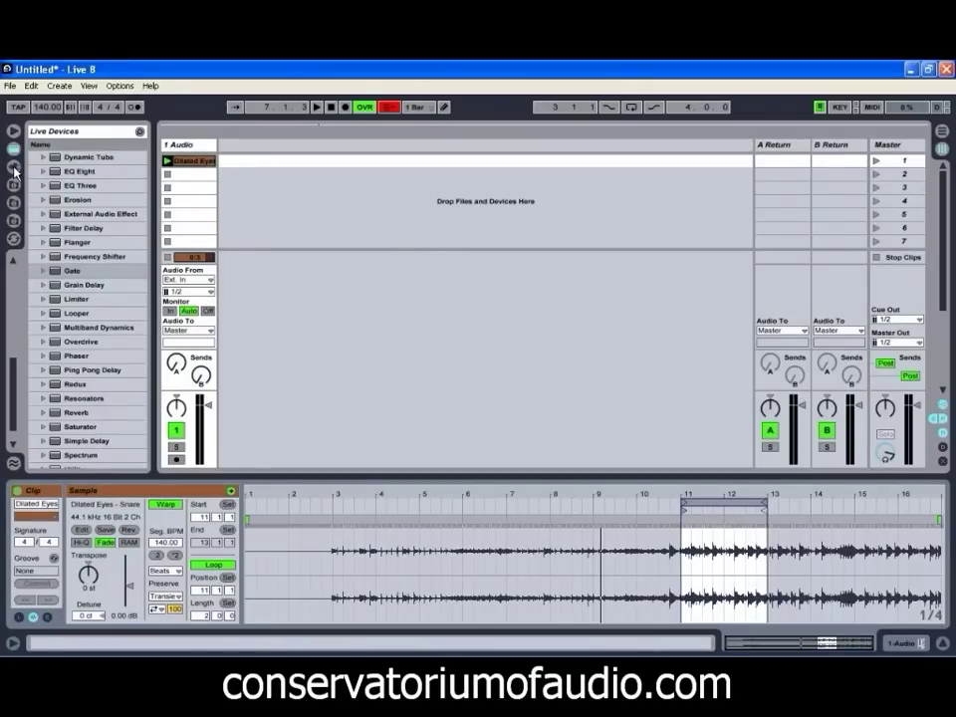
Step: Delete the snare clip from the audio track and lower the Gate's threshold to -40 dB
{"action": "right_click", "coordinate": [207, 161]}
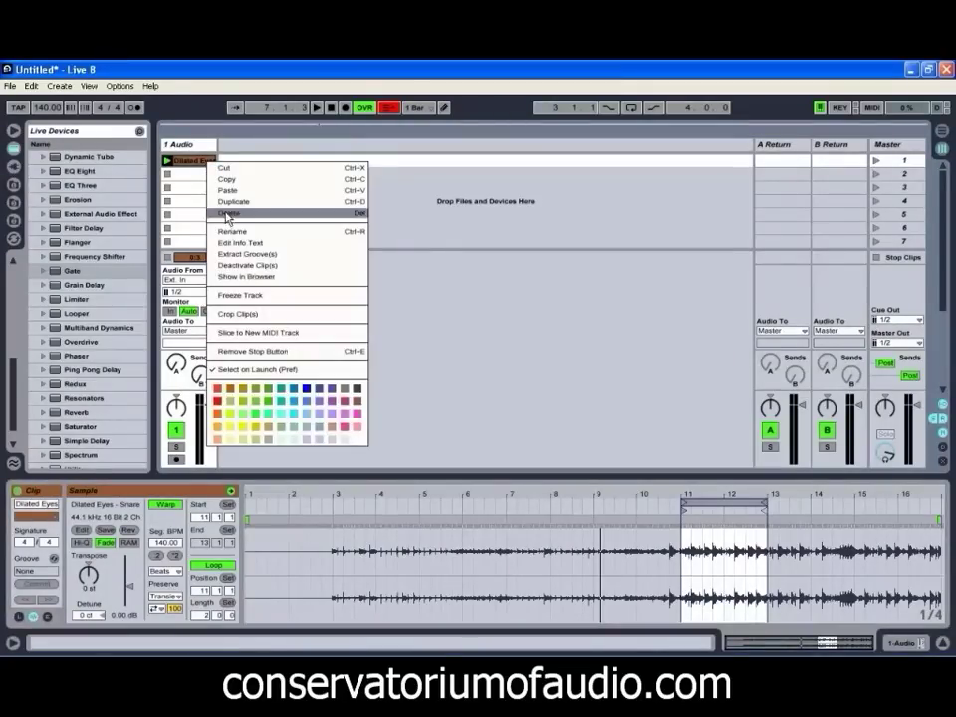
{"action": "left_click", "coordinate": [228, 213]}
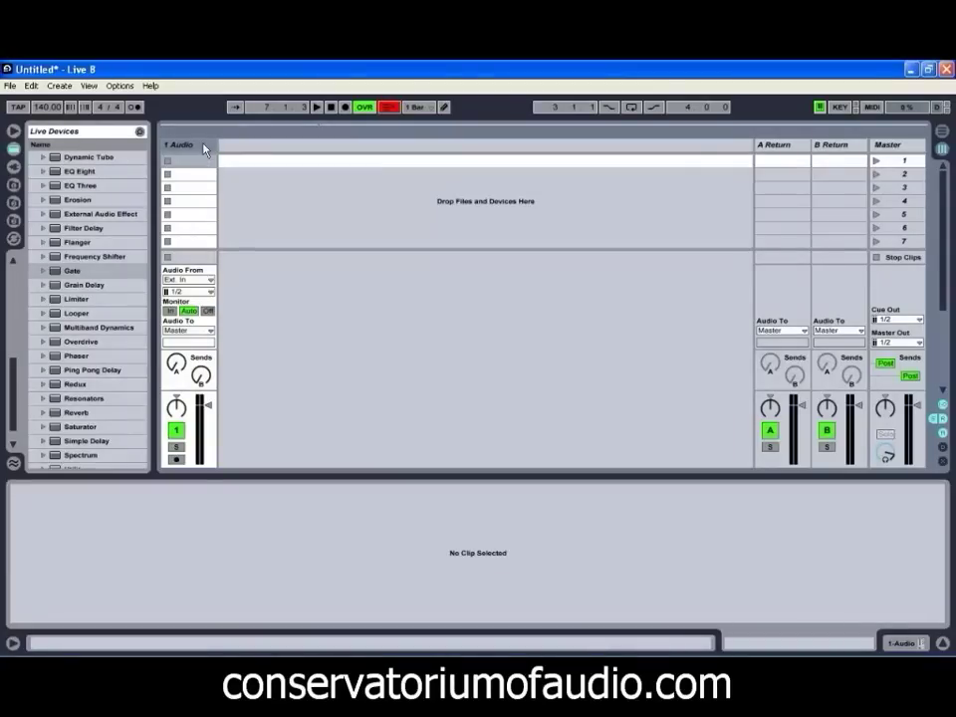
{"action": "left_click_drag", "start_coordinate": [71, 270], "coordinate": [45, 538]}
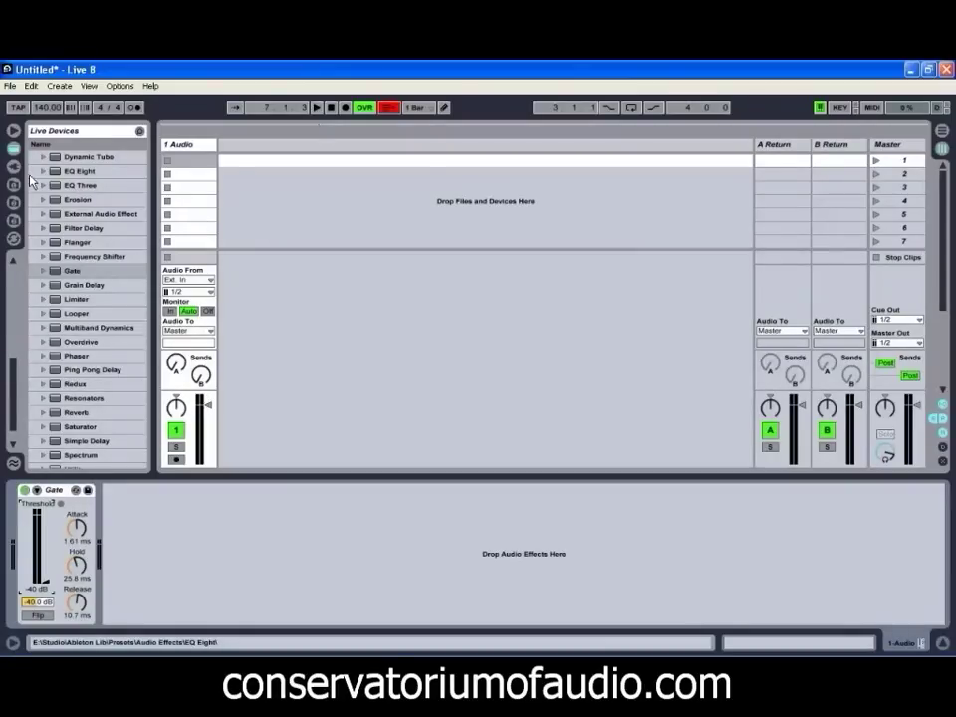
Step: Preview drum breaks in the library's Drums folder and load Breaks - DnB TT.wav into the audio track's first slot
{"action": "left_click", "coordinate": [13, 202]}
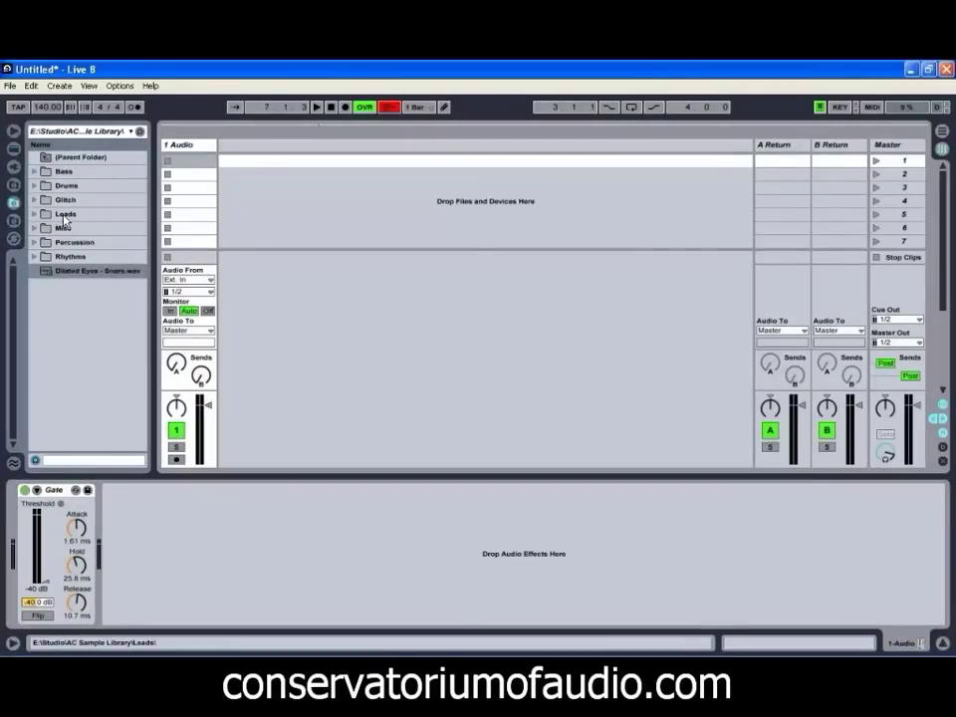
{"action": "left_click", "coordinate": [34, 185]}
{"action": "scroll", "coordinate": [77, 252], "scroll_direction": "down", "scroll_amount": 5}
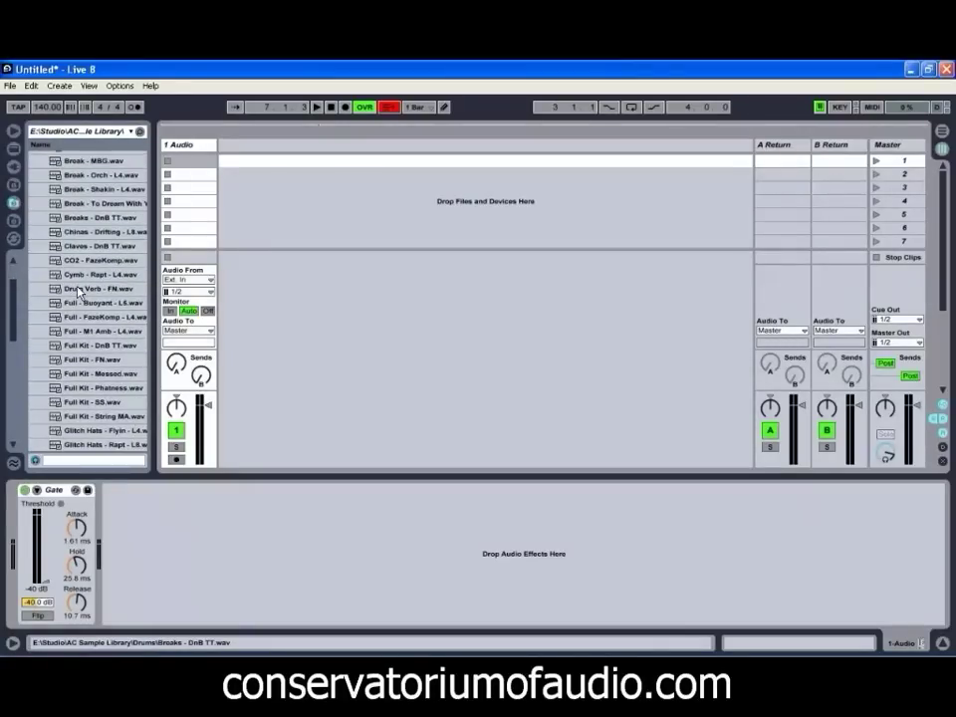
{"action": "left_click", "coordinate": [96, 204]}
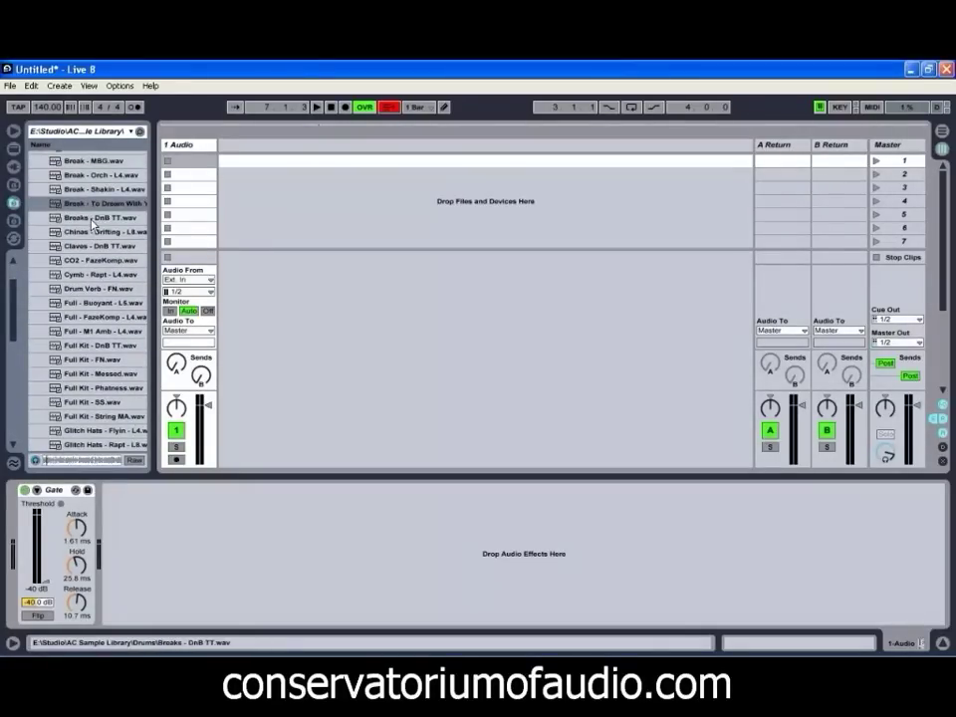
{"action": "left_click", "coordinate": [92, 218]}
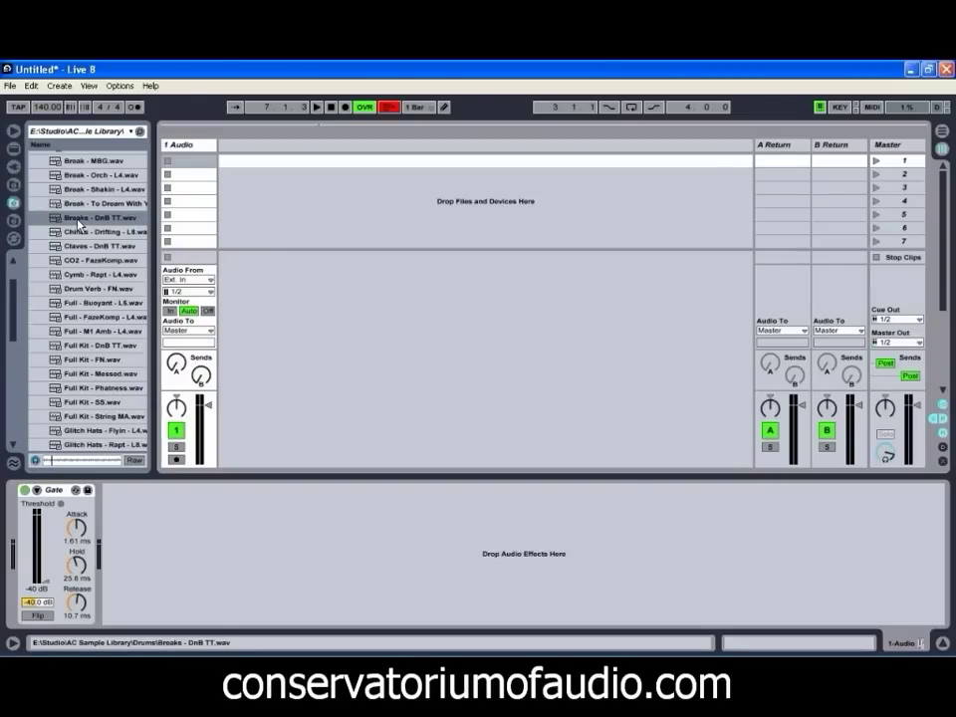
{"action": "left_click_drag", "start_coordinate": [78, 221], "coordinate": [195, 163]}
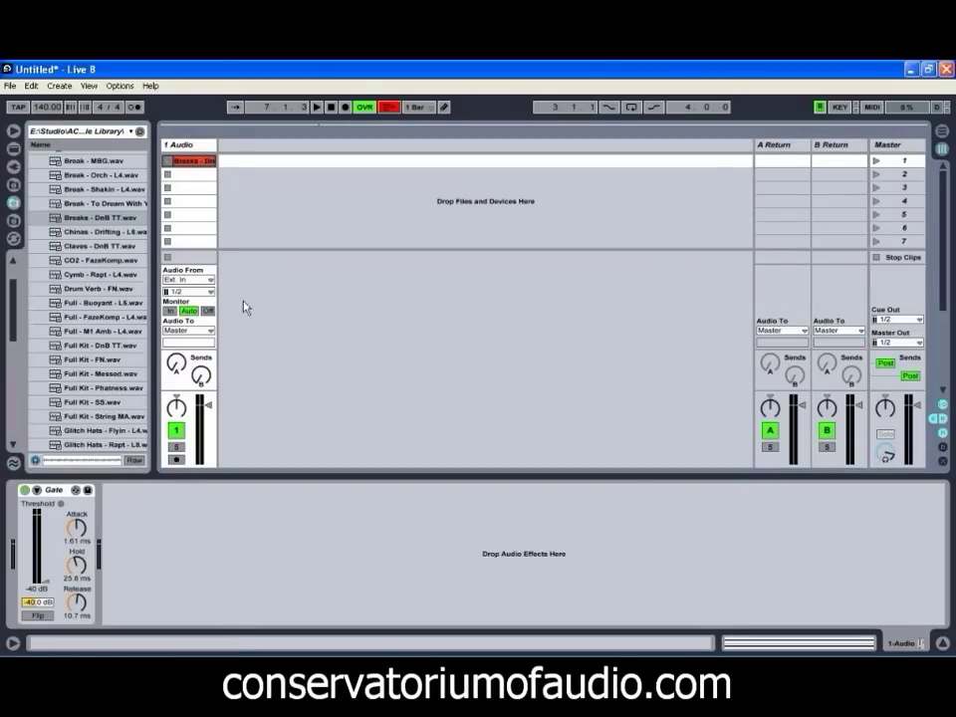
Step: Launch the Breaks - DnB TT clip and raise the project tempo to about 161 BPM
{"action": "left_click", "coordinate": [173, 164]}
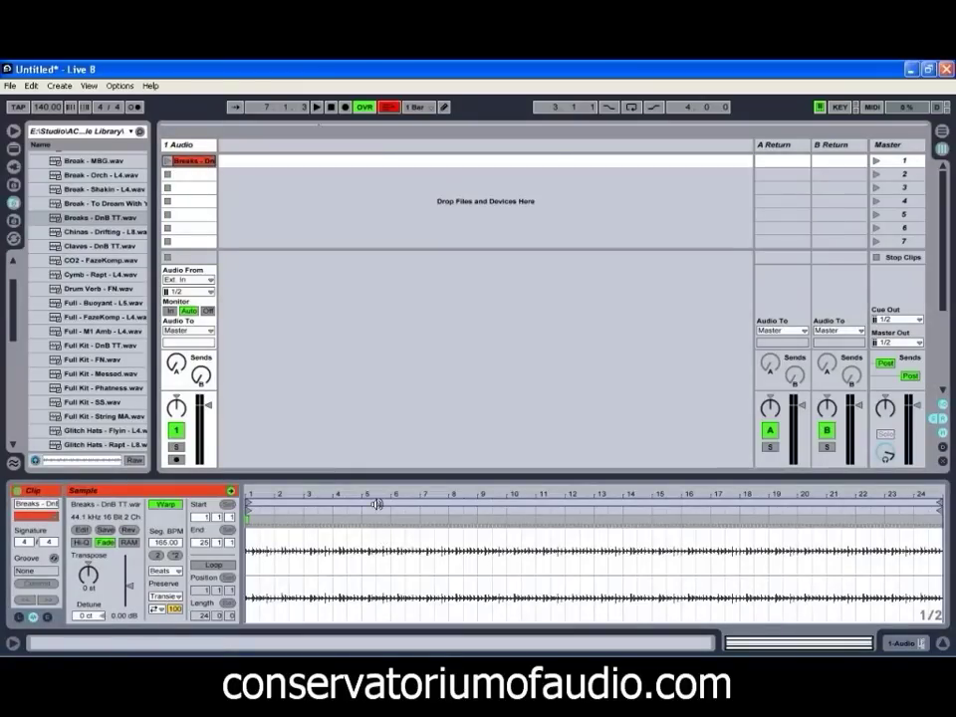
{"action": "left_click", "coordinate": [170, 163]}
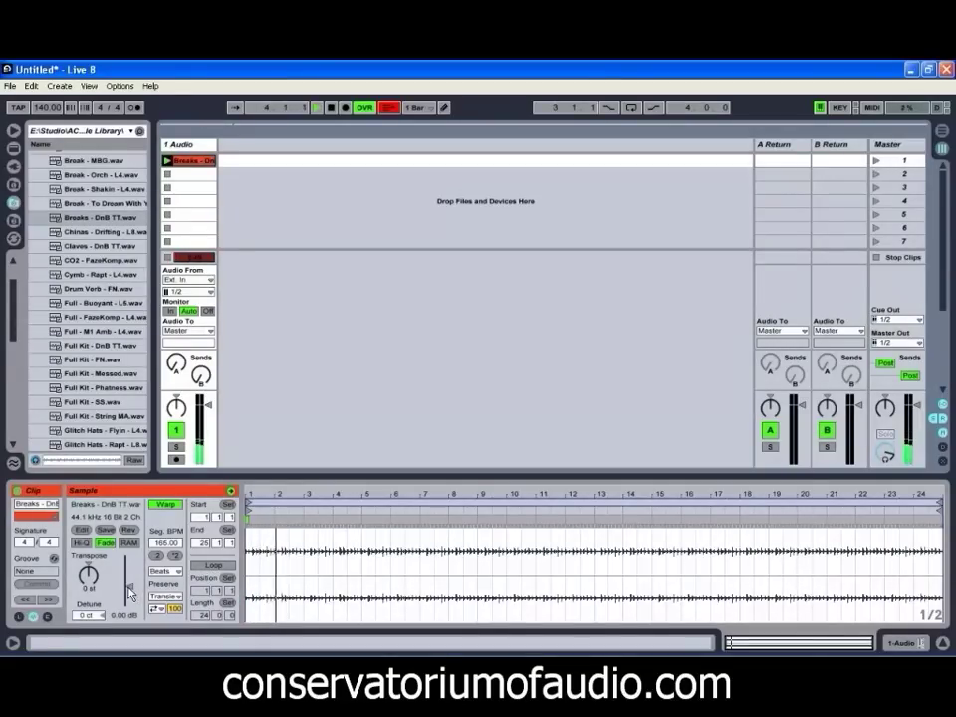
{"action": "mouse_move", "coordinate": [55, 107]}
{"action": "left_mouse_down"}
{"action": "mouse_move", "coordinate": [55, 95]}
{"action": "mouse_move", "coordinate": [58, 107]}
{"action": "left_mouse_up"}
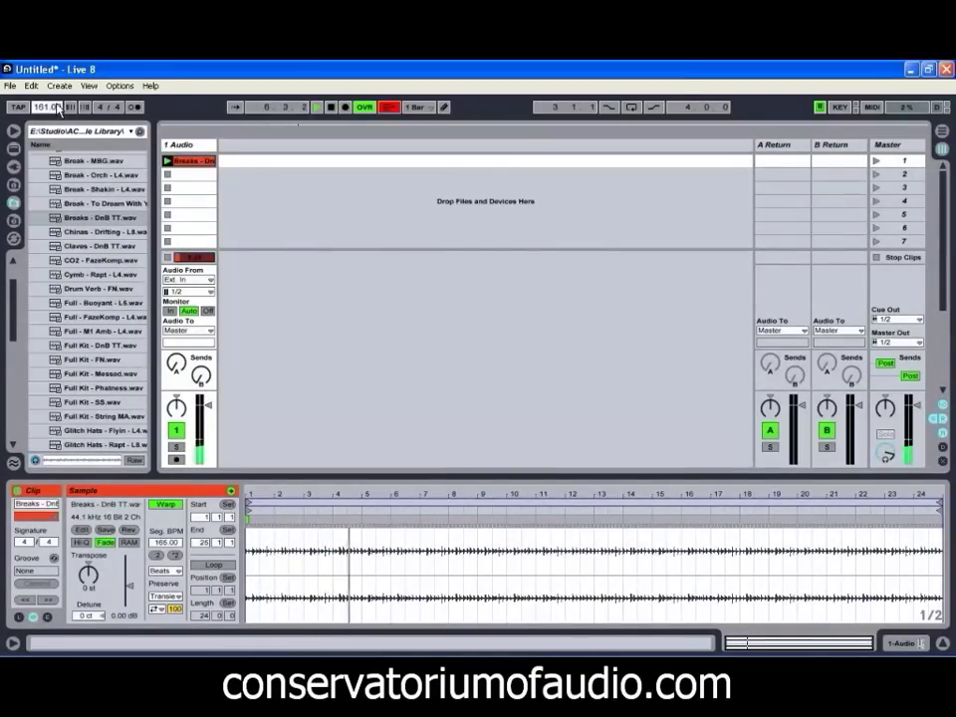
Step: Raise the Breaks - DnB TT clip's gain to 8.75 dB
{"action": "mouse_move", "coordinate": [127, 596]}
{"action": "left_mouse_down"}
{"action": "mouse_move", "coordinate": [120, 577]}
{"action": "mouse_move", "coordinate": [117, 588]}
{"action": "mouse_move", "coordinate": [131, 580]}
{"action": "left_mouse_up"}
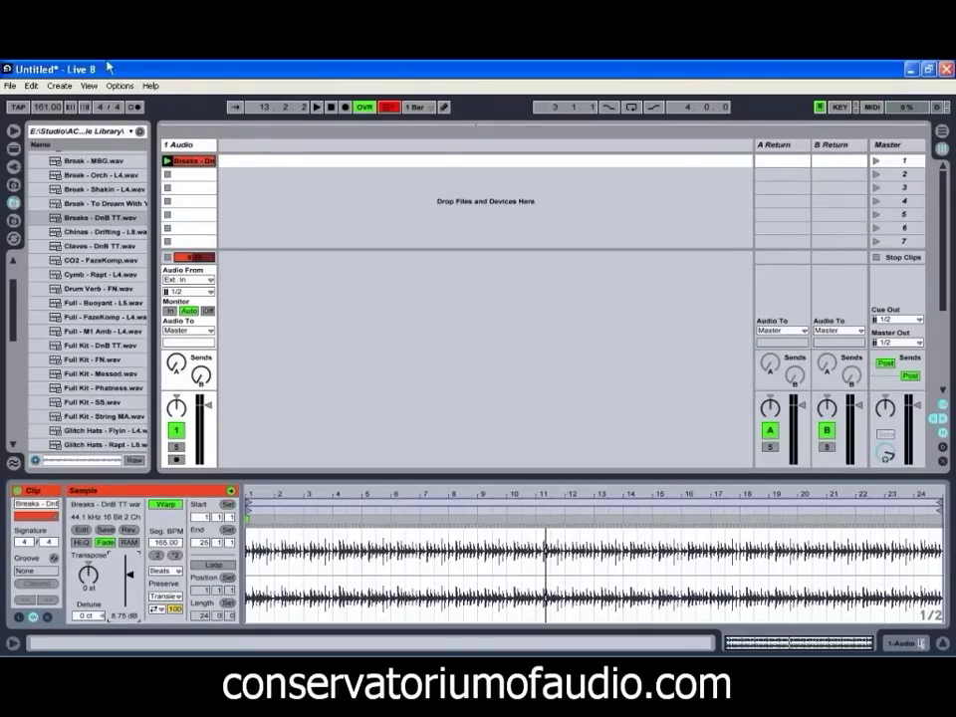
Step: With the break playing, set the track's Gate to -24 dB threshold, 0.60 ms attack, 12.9 ms hold and 13.2 ms release
{"action": "left_click", "coordinate": [208, 144]}
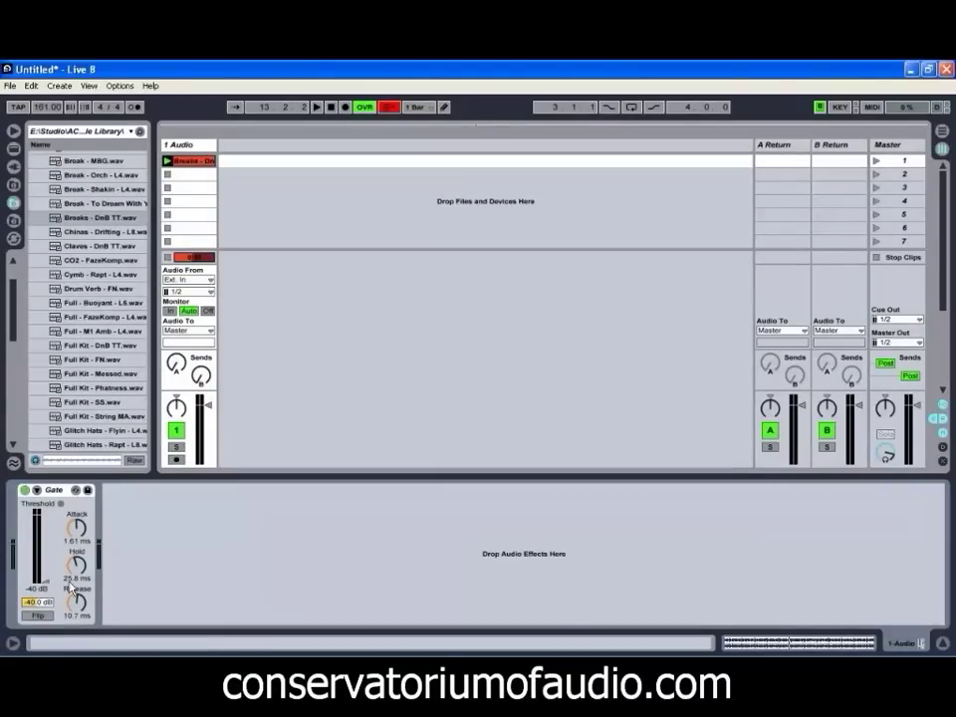
{"action": "key", "text": "space"}
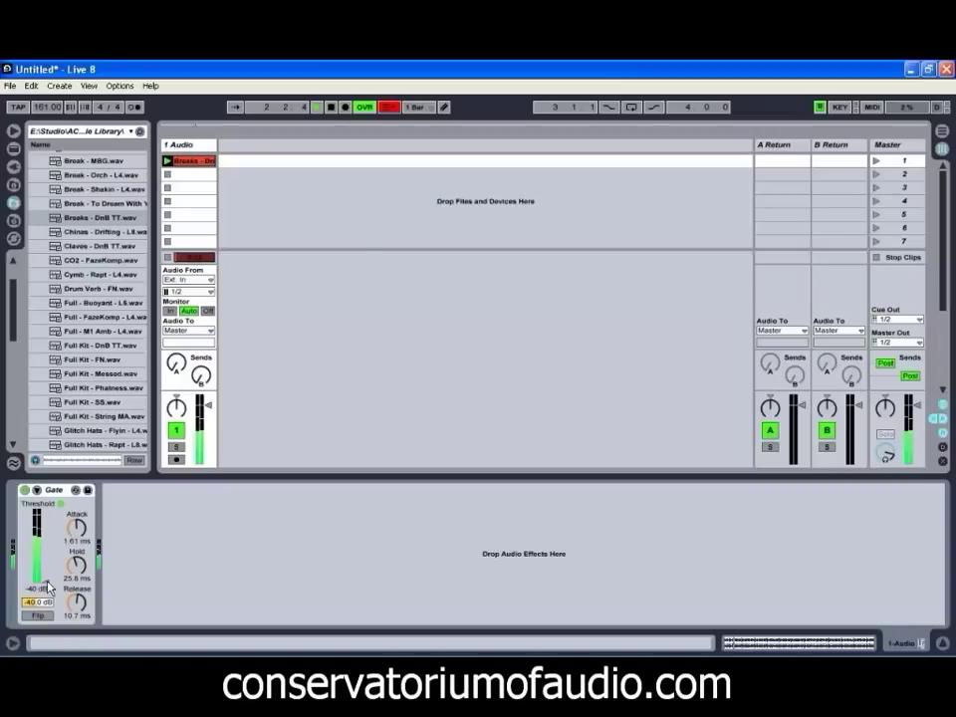
{"action": "left_click_drag", "start_coordinate": [48, 587], "coordinate": [44, 589]}
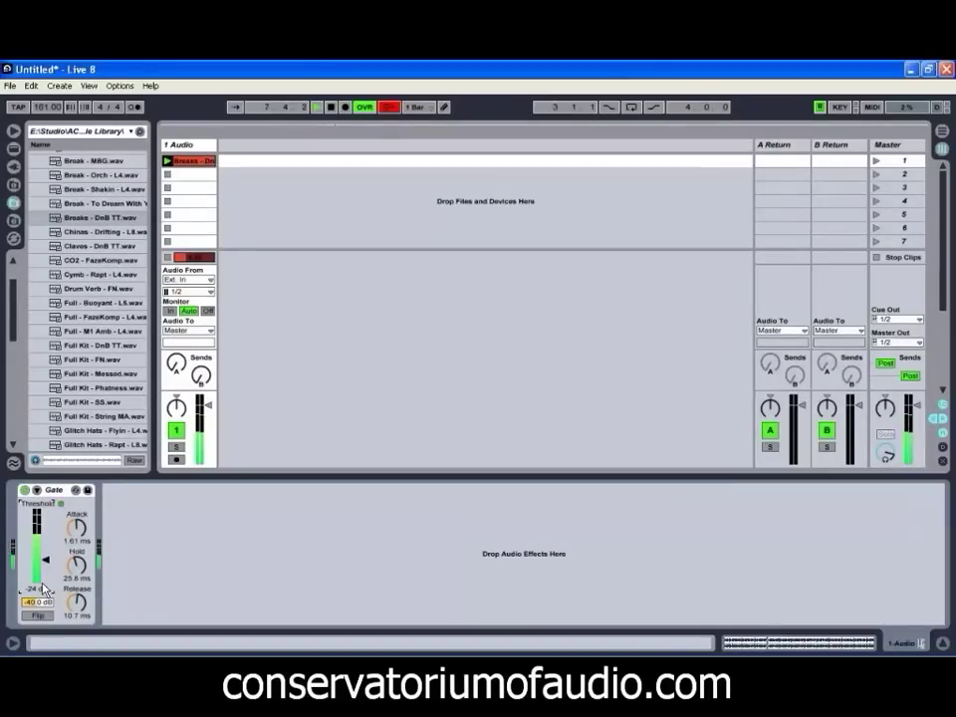
{"action": "left_click_drag", "start_coordinate": [78, 534], "coordinate": [80, 604]}
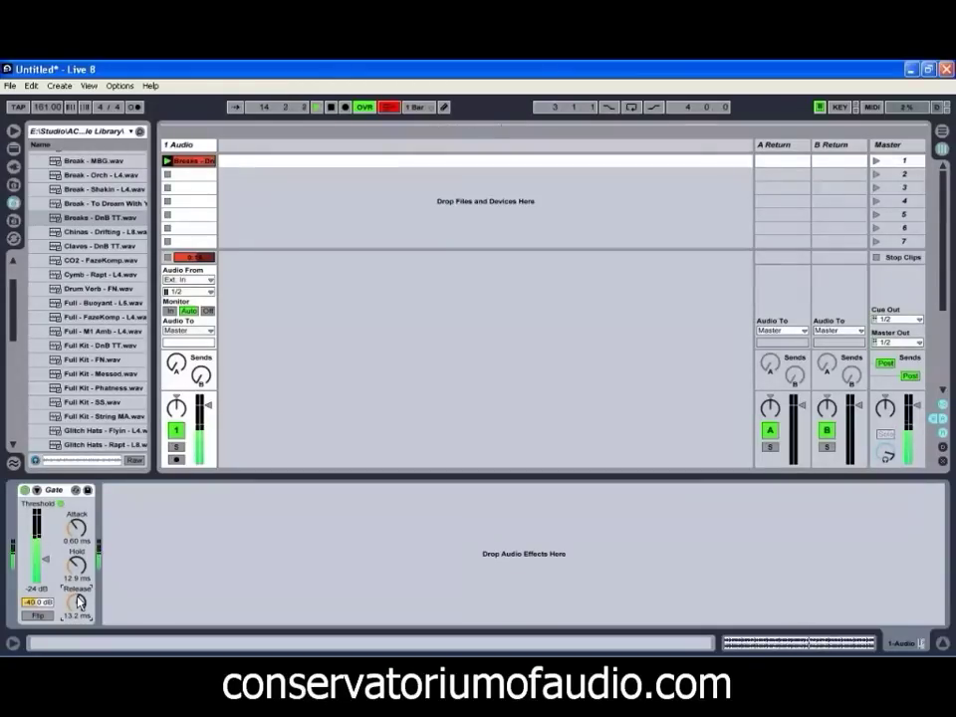
{"action": "left_click", "coordinate": [79, 566]}
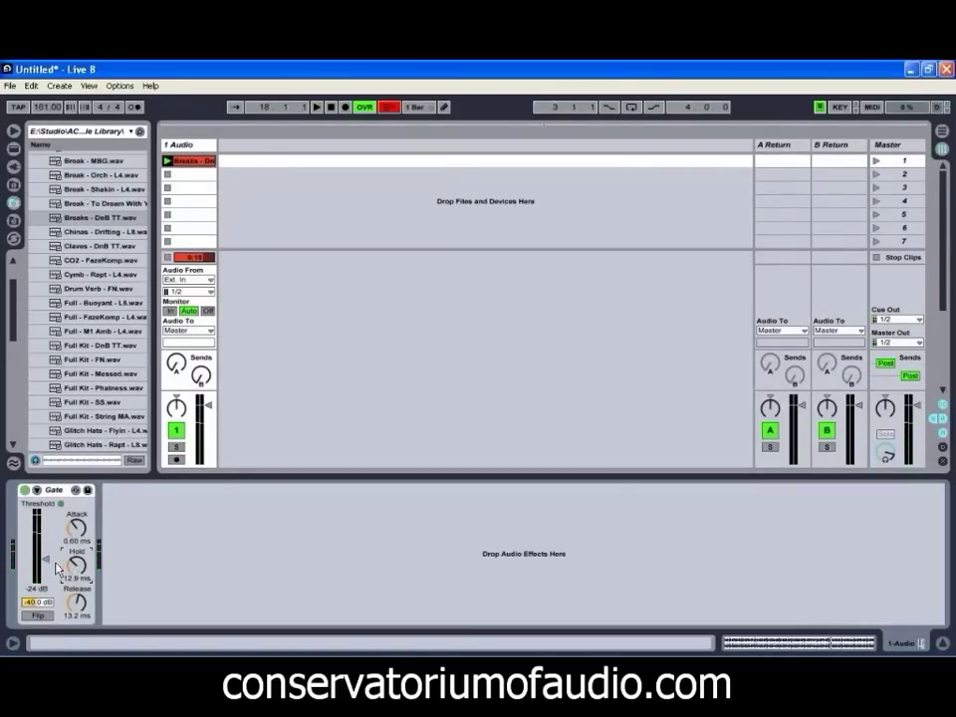
Step: Bypass the Gate, play the unprocessed break, and re-enable the Gate to compare the sound
{"action": "left_click", "coordinate": [24, 490]}
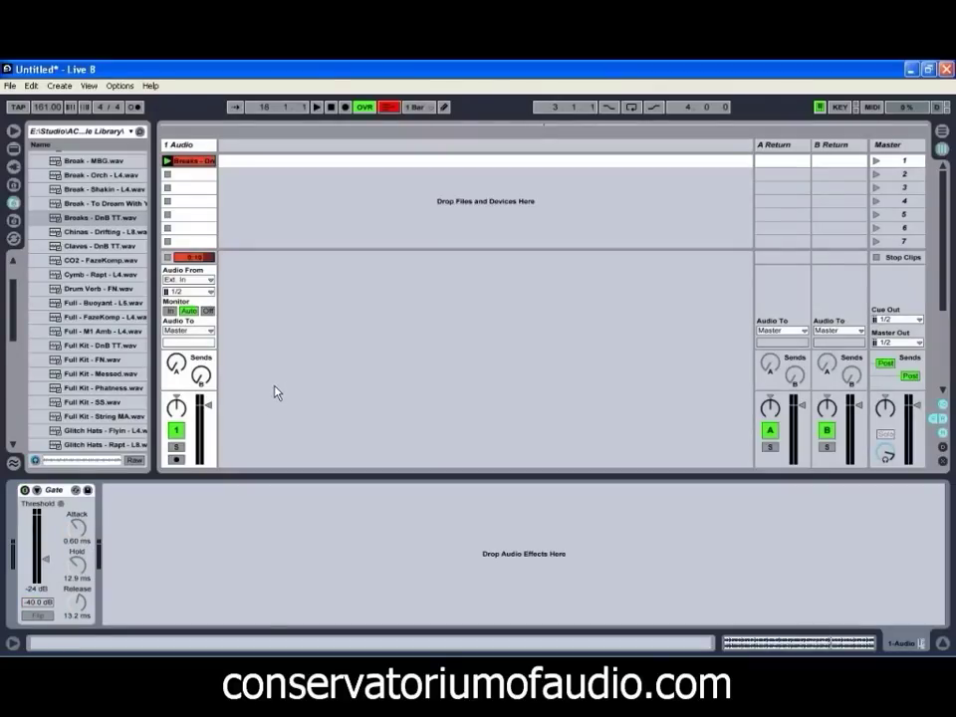
{"action": "key", "text": "space"}
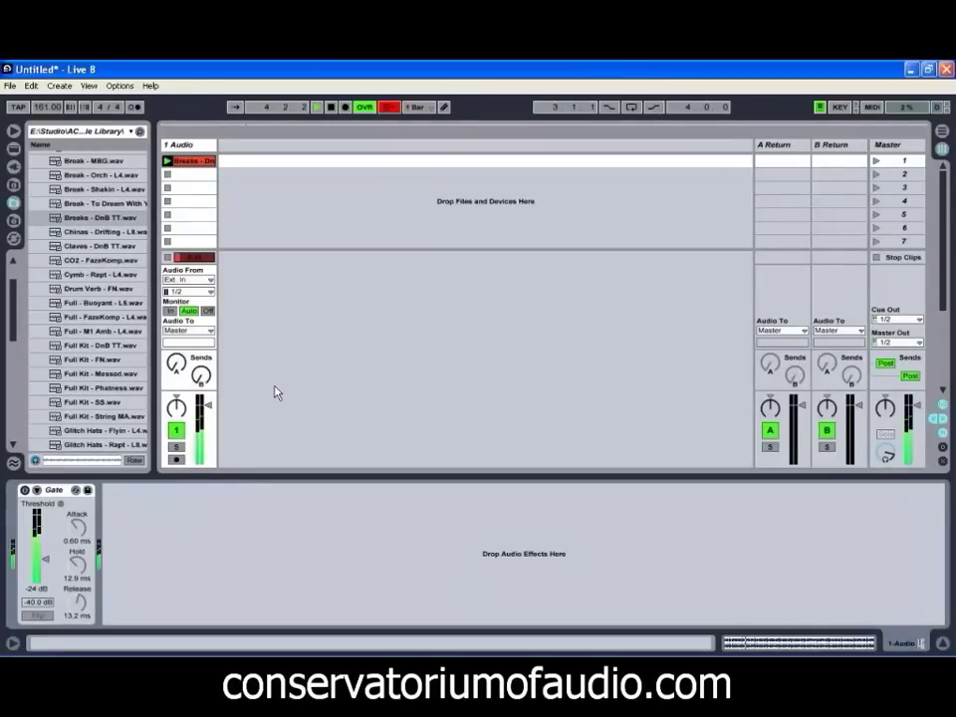
{"action": "left_click", "coordinate": [25, 490]}
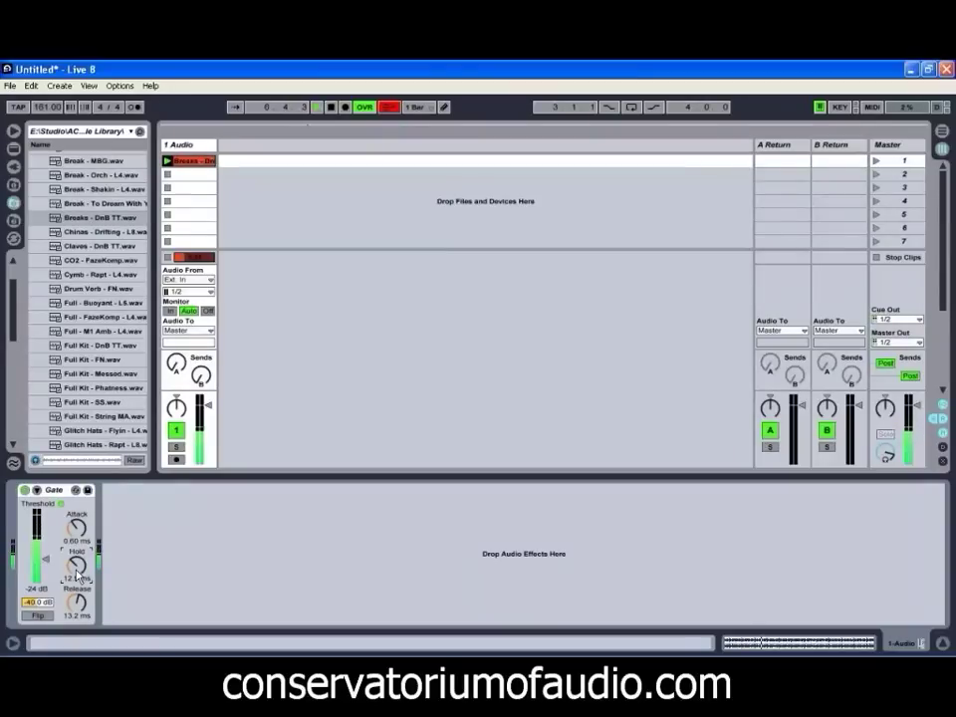
Step: Set the Gate's hold to 20.5 ms and release to 21.7 ms, and compare the break with the Gate off and on
{"action": "left_click_drag", "start_coordinate": [77, 607], "coordinate": [76, 604]}
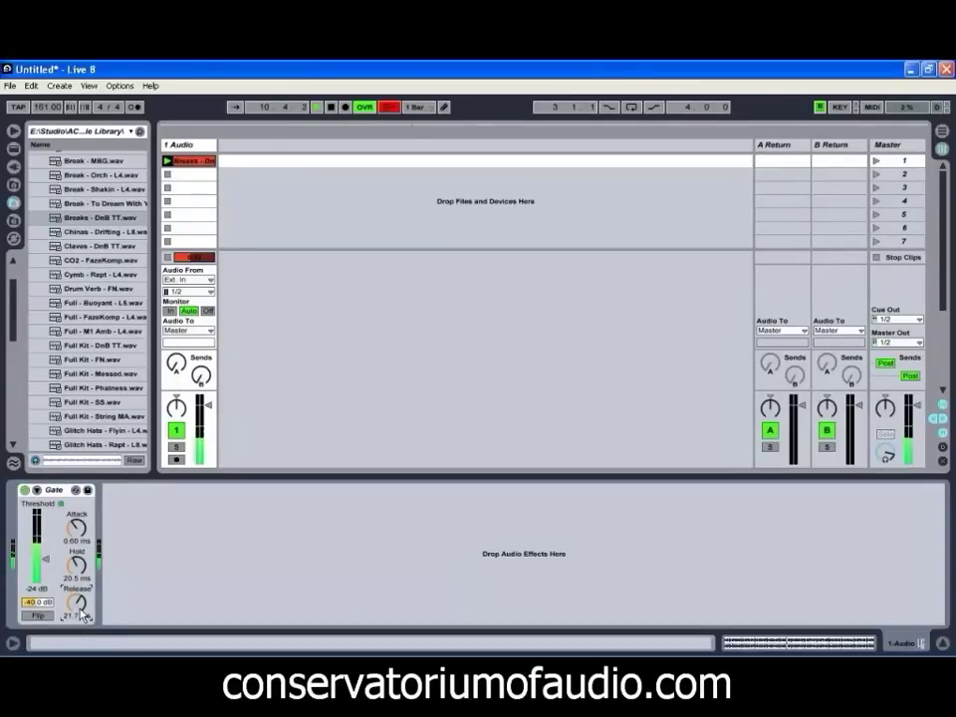
{"action": "left_click", "coordinate": [25, 491]}
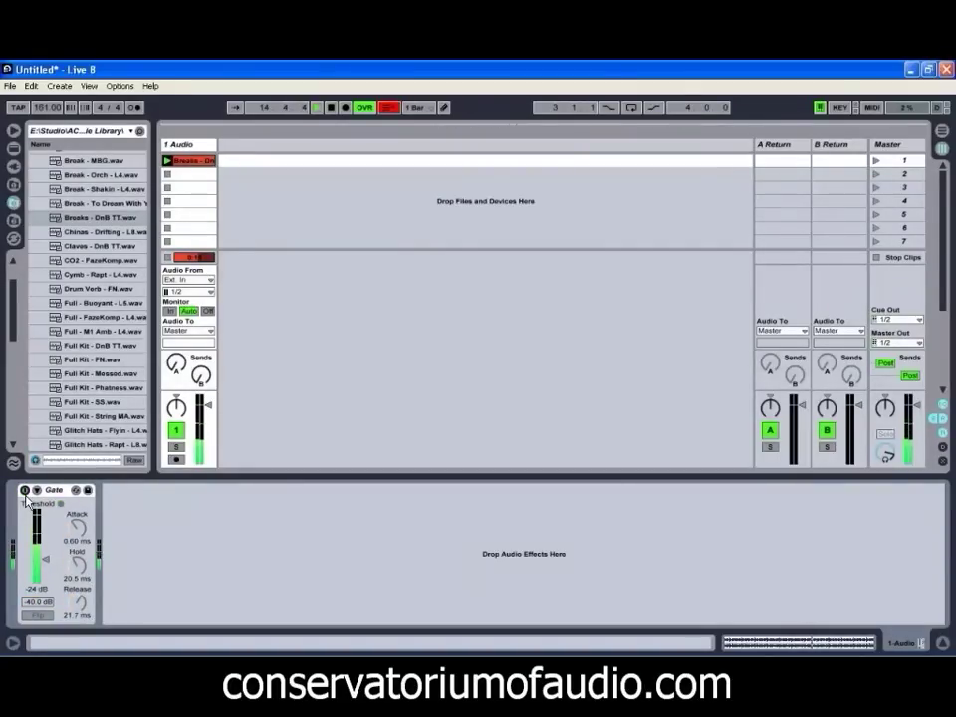
{"action": "left_click", "coordinate": [25, 491]}
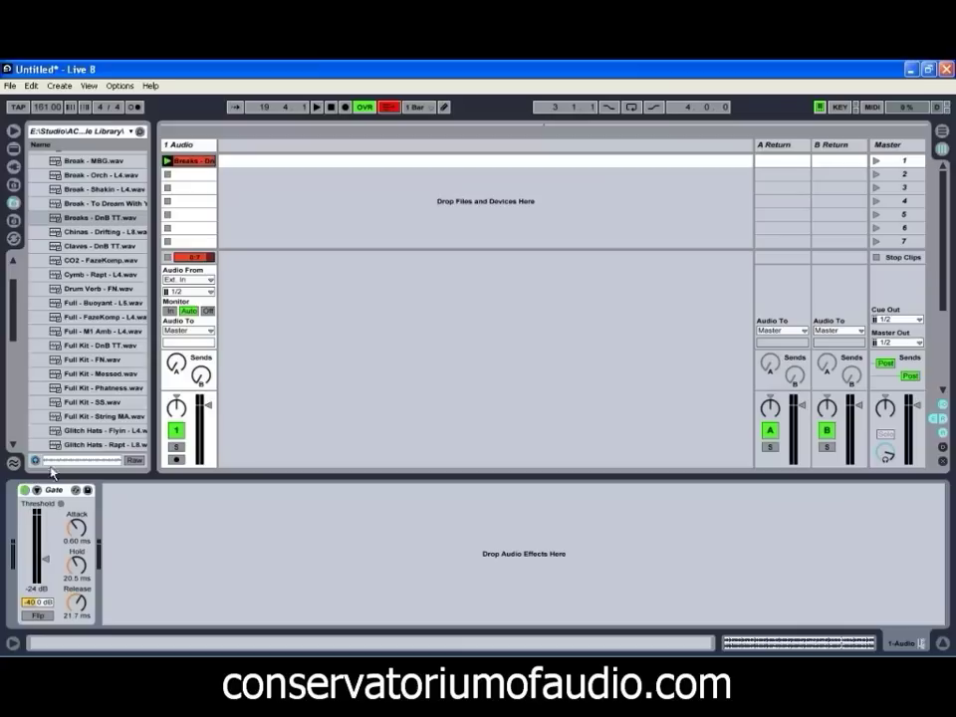
Step: Preview samples in the library's Leads folder and replace the break in the first slot with Arp Lead - M1 Amb - L8.wav
{"action": "scroll", "coordinate": [63, 417], "scroll_direction": "up", "scroll_amount": 3}
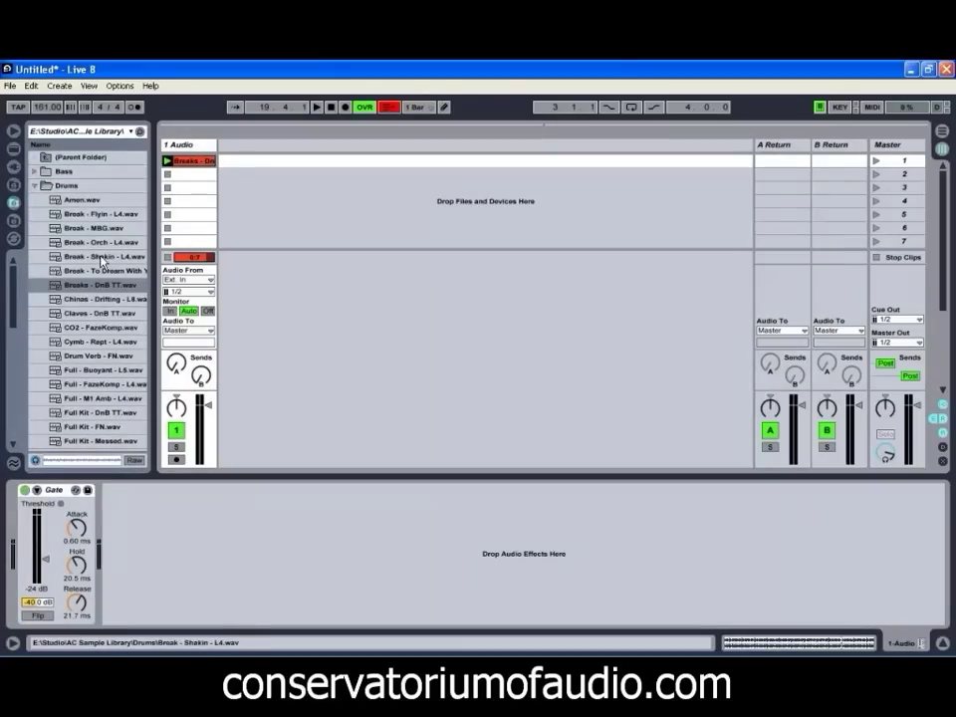
{"action": "left_click", "coordinate": [35, 185]}
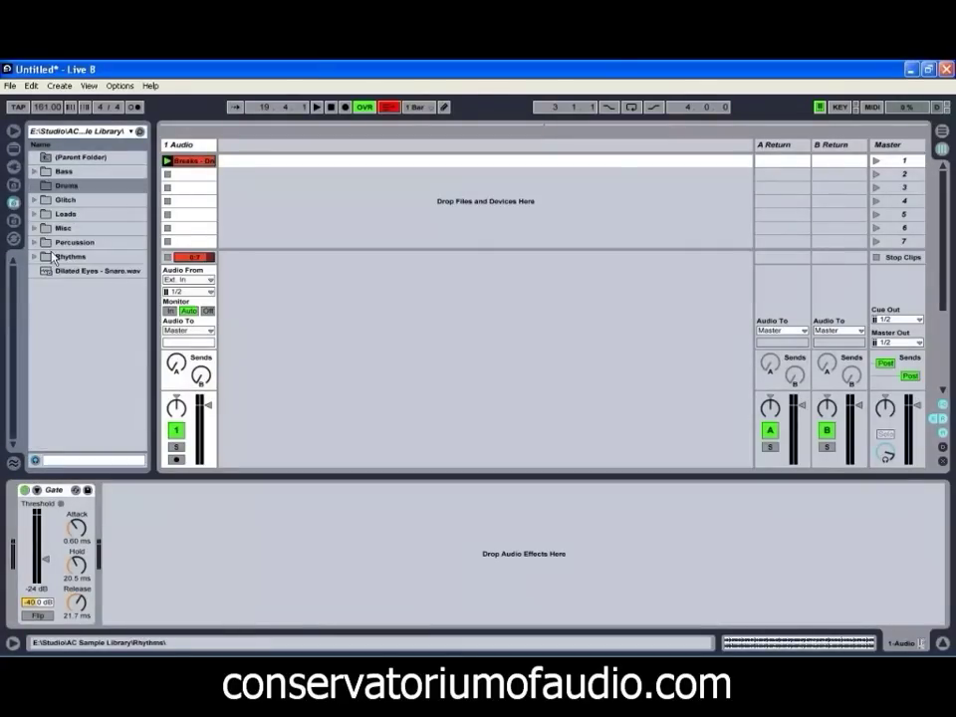
{"action": "left_click", "coordinate": [34, 213]}
{"action": "left_click", "coordinate": [78, 300]}
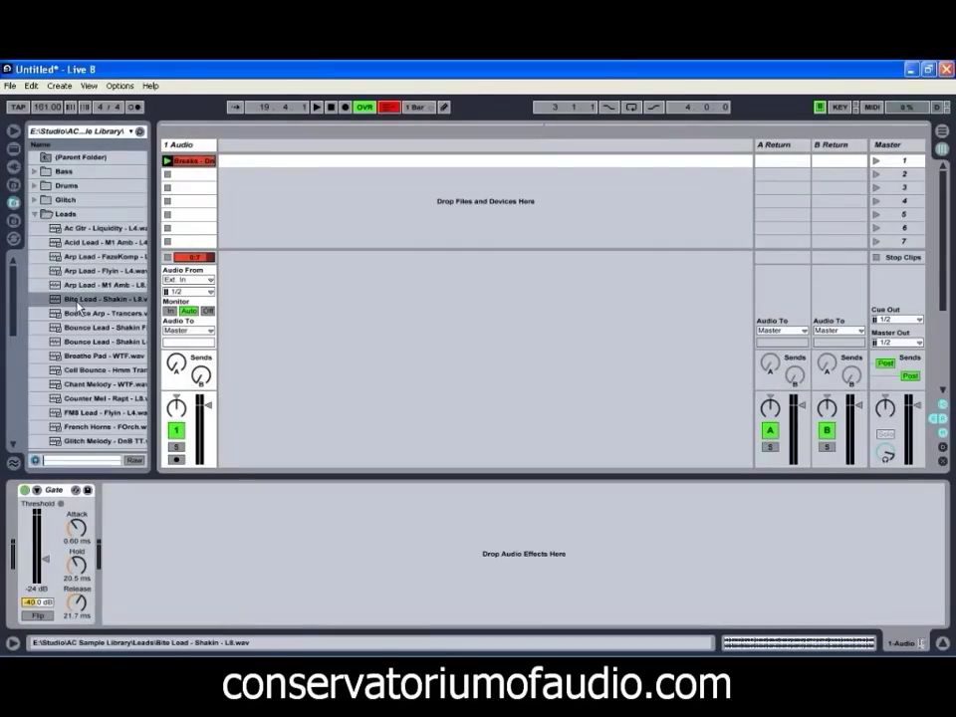
{"action": "left_click", "coordinate": [79, 285]}
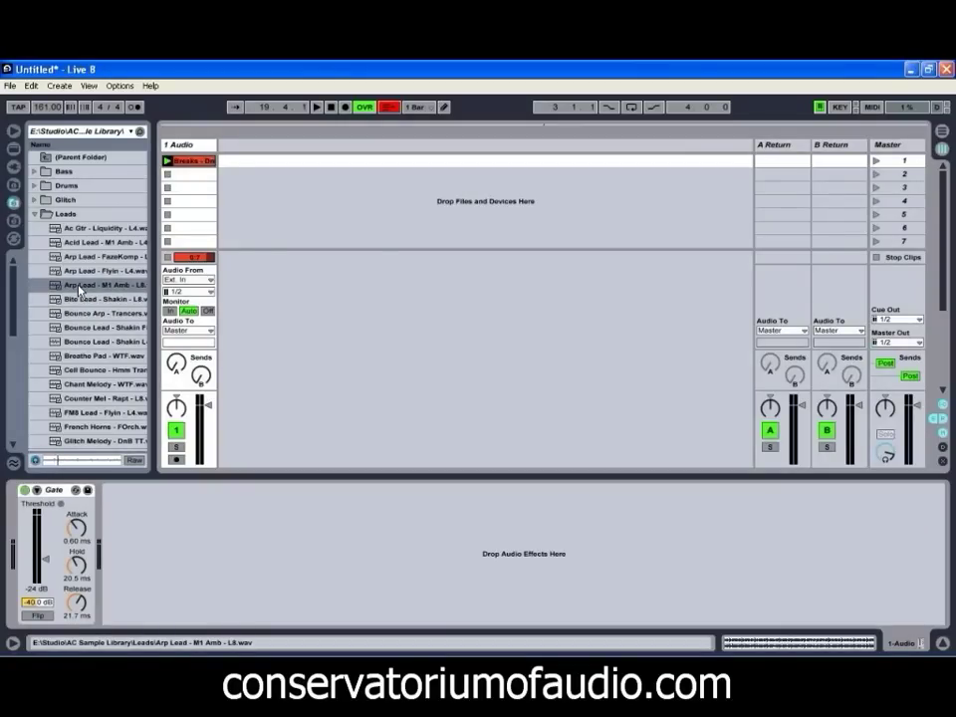
{"action": "left_click_drag", "start_coordinate": [78, 286], "coordinate": [189, 161]}
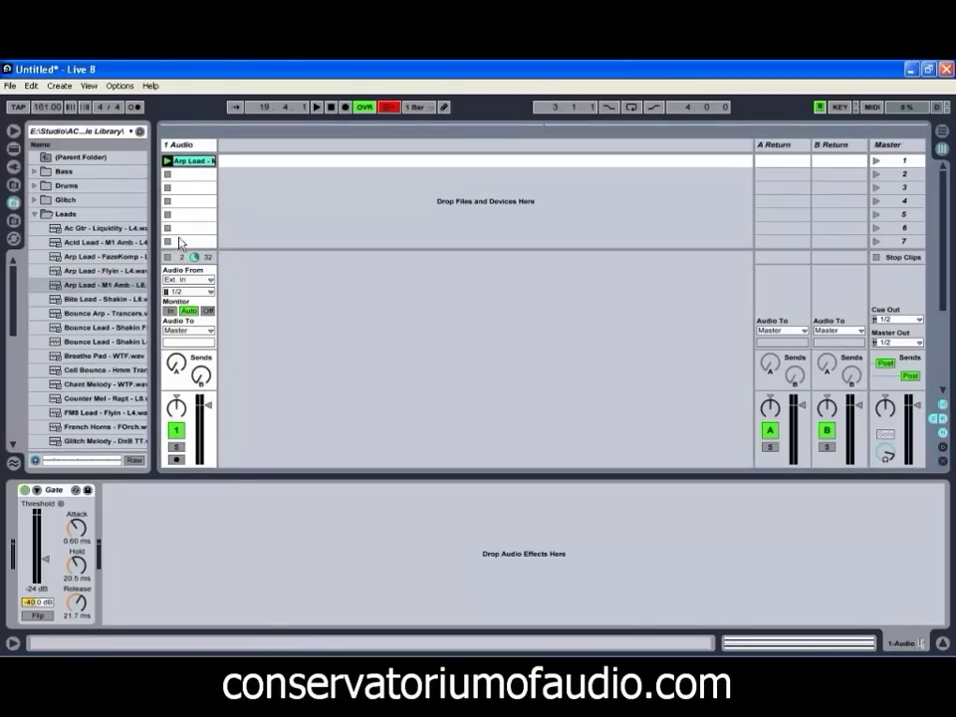
Step: Launch the Arp Lead clip and lower the project tempo to 128 BPM
{"action": "left_click", "coordinate": [168, 161]}
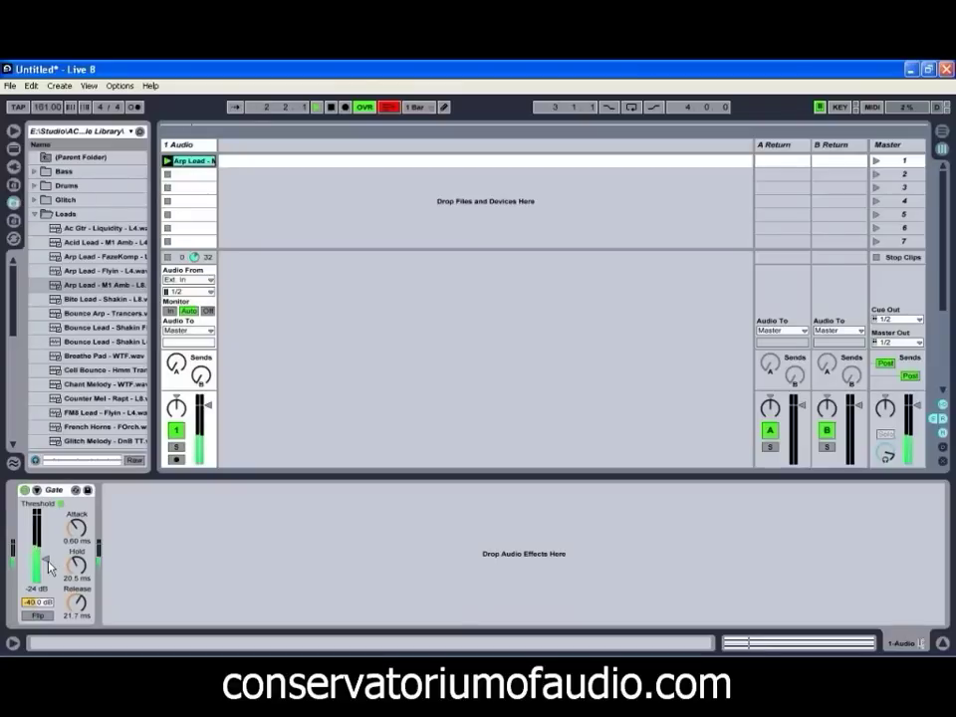
{"action": "left_click_drag", "start_coordinate": [46, 106], "coordinate": [46, 105]}
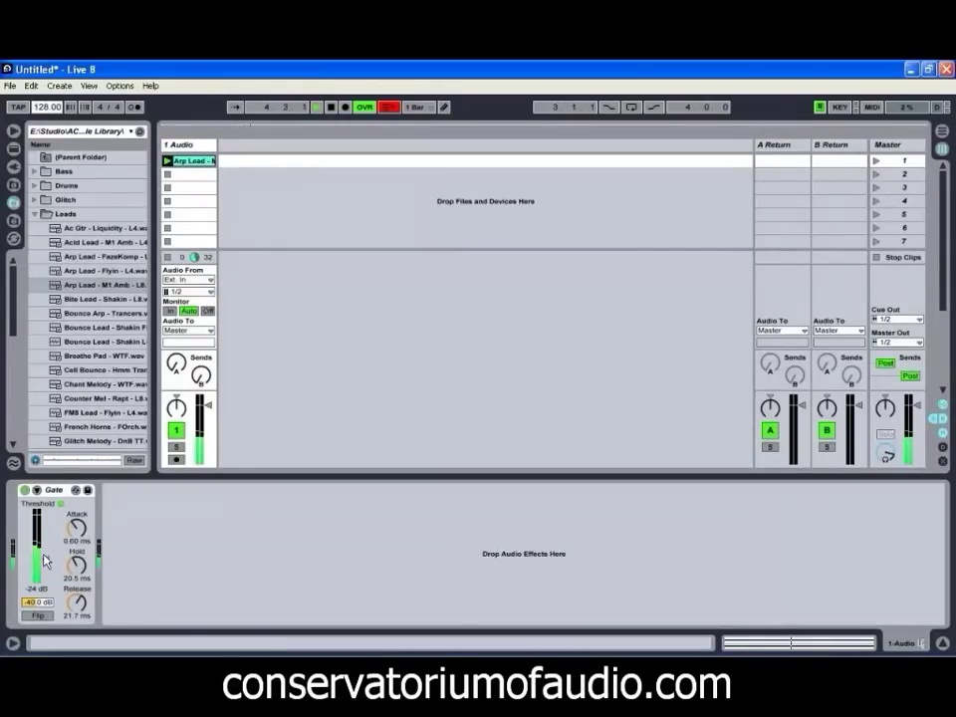
Step: Adjust the Gate for the arp lead to -22 dB threshold, 36.5 ms hold and 44.1 ms release
{"action": "left_click_drag", "start_coordinate": [45, 562], "coordinate": [47, 587]}
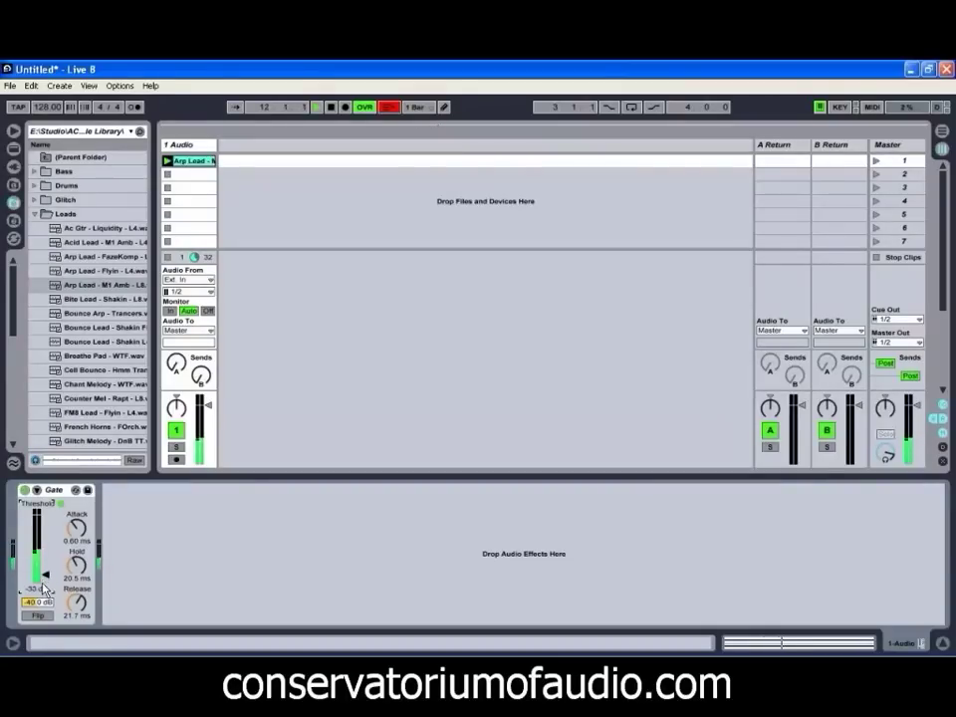
{"action": "left_click_drag", "start_coordinate": [46, 590], "coordinate": [44, 589]}
{"action": "left_click_drag", "start_coordinate": [46, 560], "coordinate": [46, 560]}
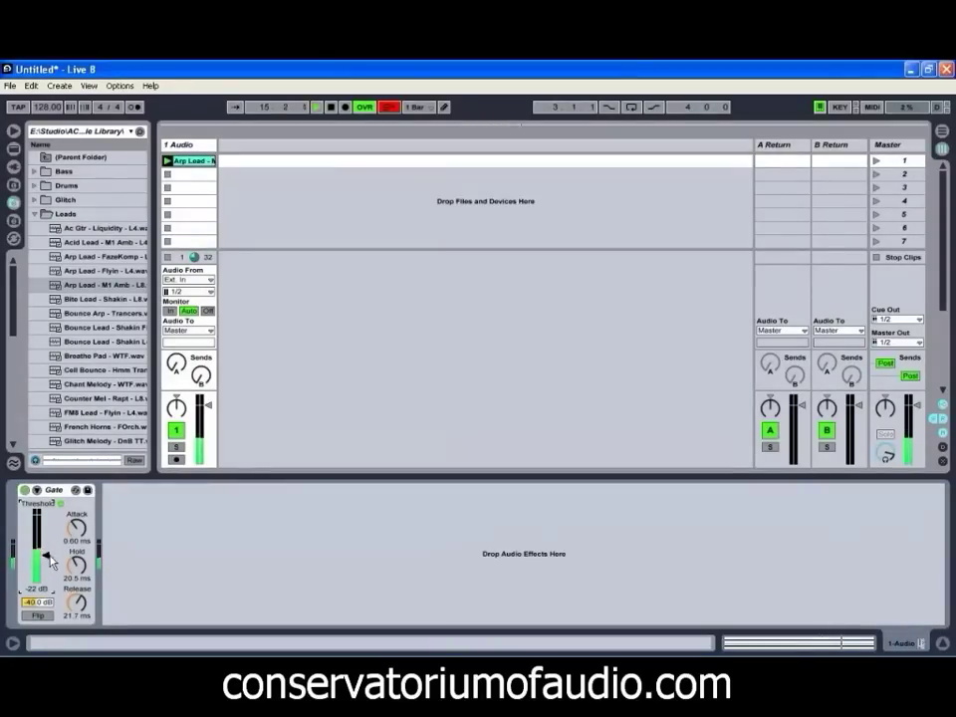
{"action": "left_click_drag", "start_coordinate": [76, 563], "coordinate": [76, 600]}
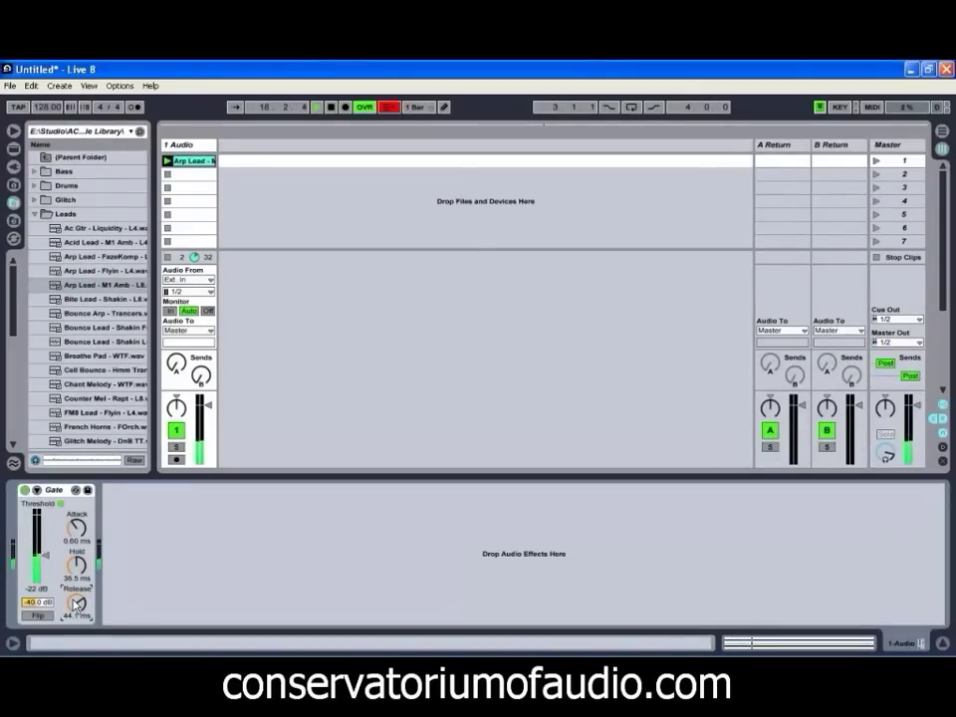
Step: Play the arp lead with the Gate bypassed and again with it enabled to compare the sound
{"action": "left_click", "coordinate": [25, 490]}
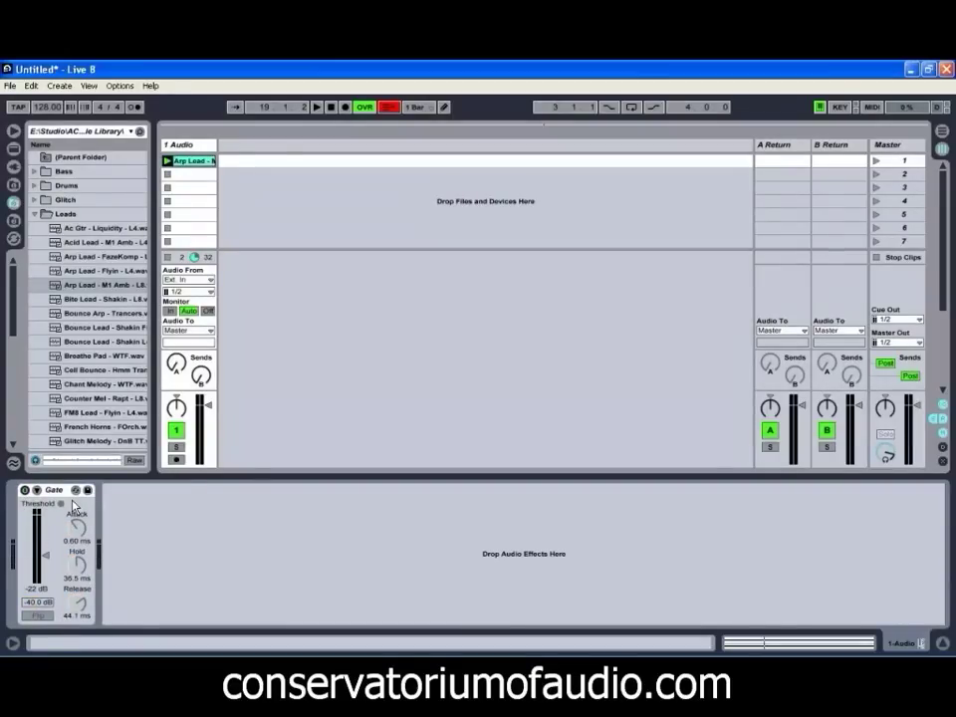
{"action": "key", "text": "space"}
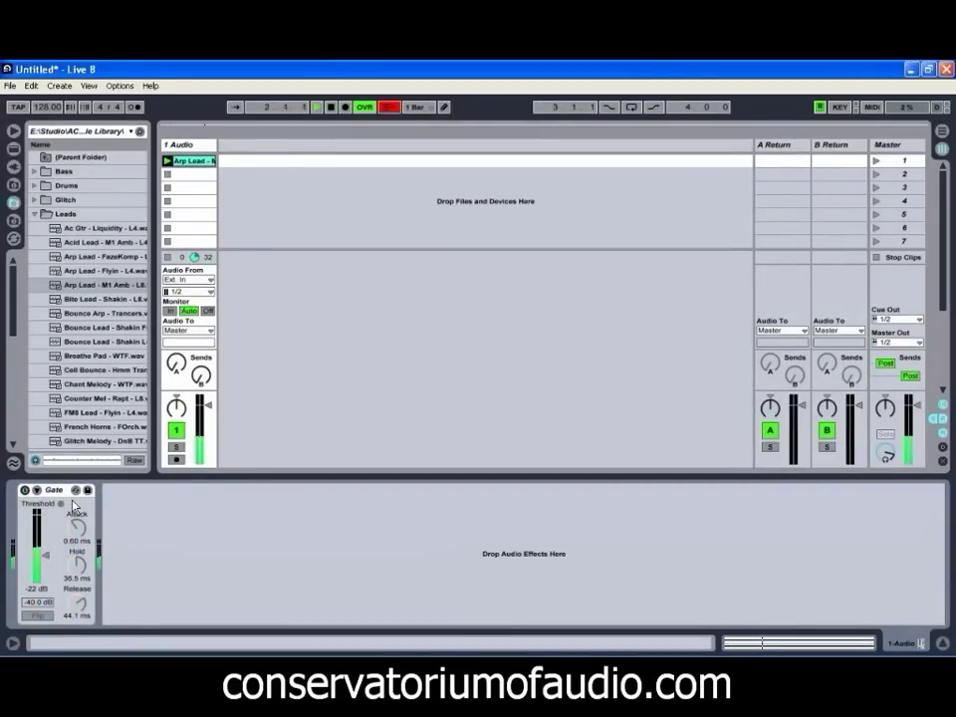
{"action": "key", "text": "space"}
{"action": "left_click", "coordinate": [25, 490]}
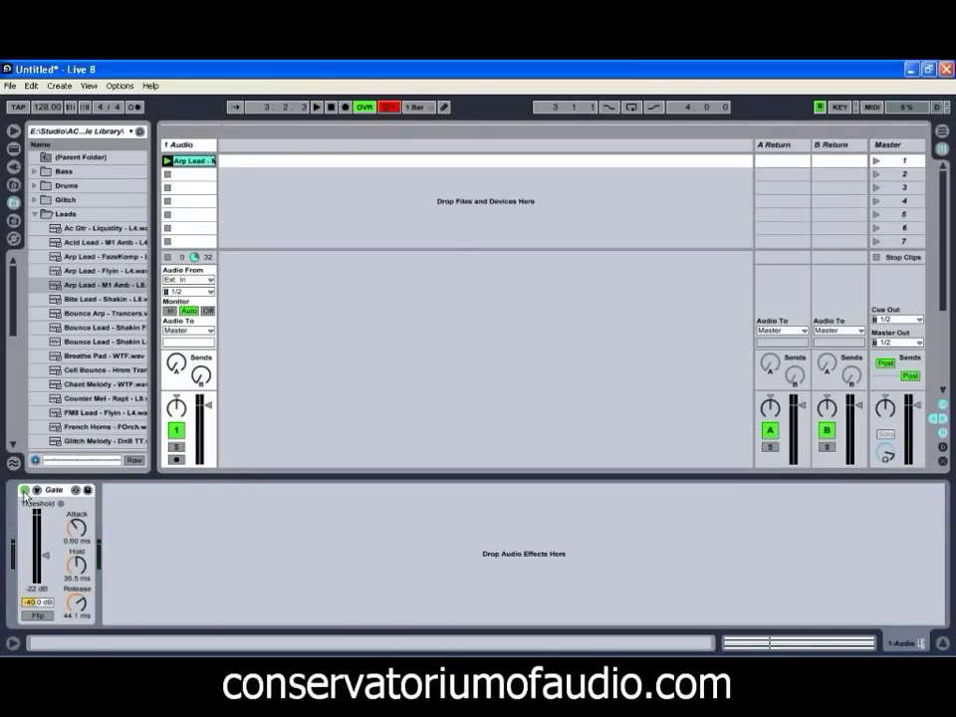
{"action": "key", "text": "space"}
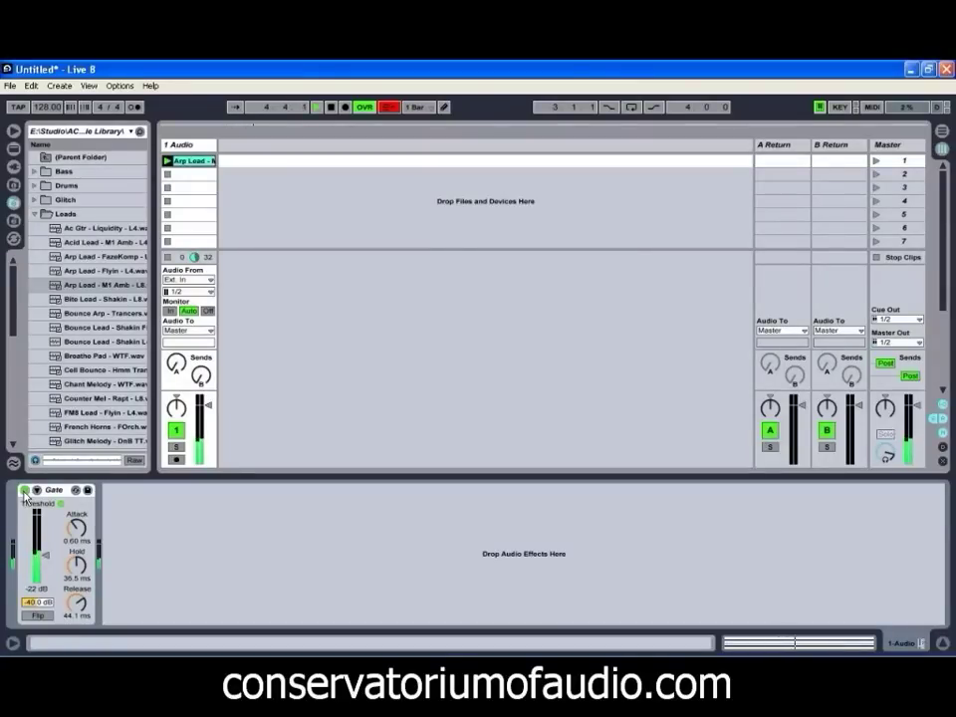
{"action": "key", "text": "space"}
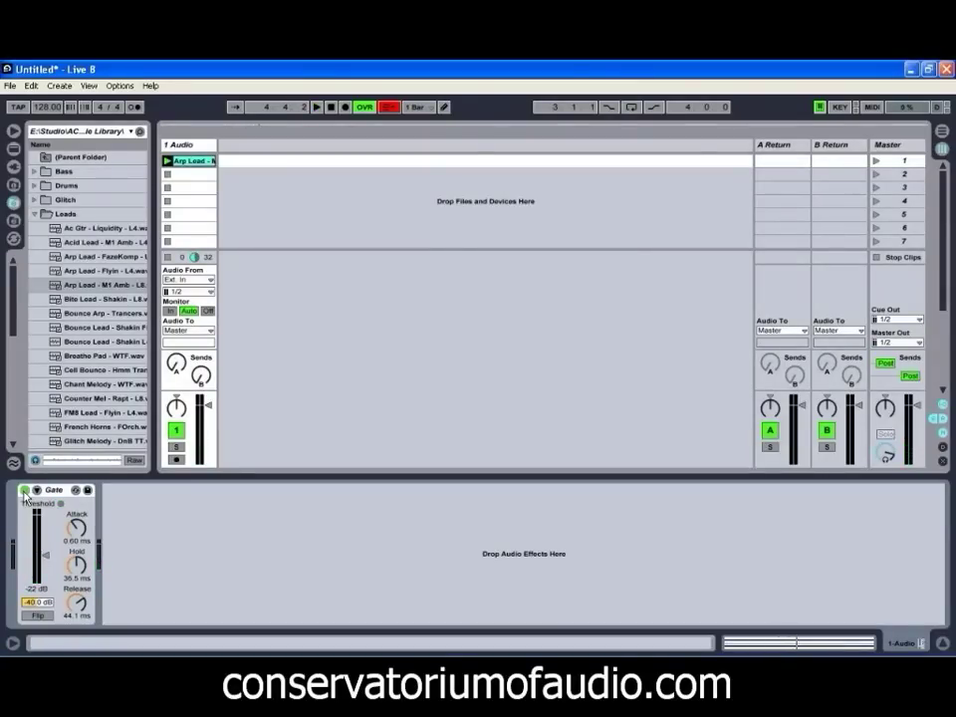